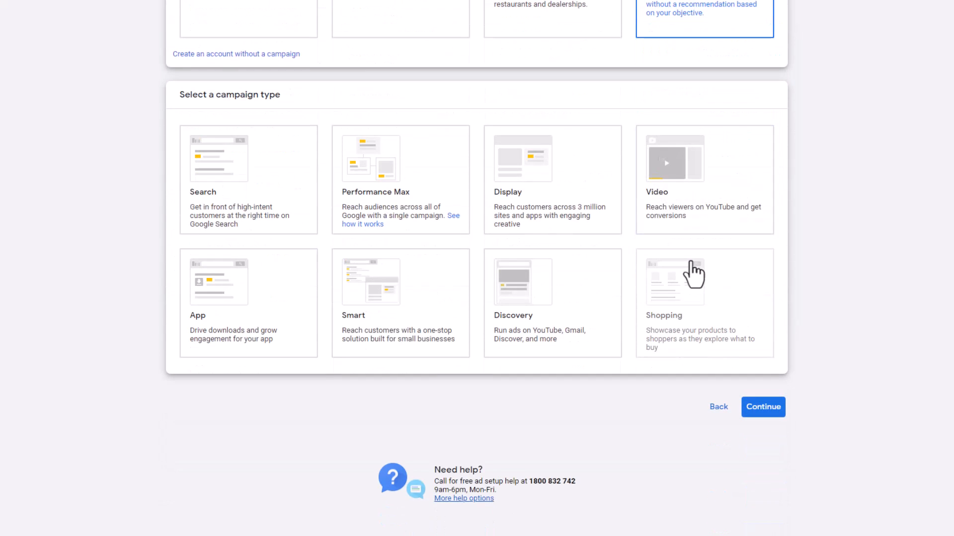
Choose the Search campaign type and name the campaign "Location=Dublin {Roof/Gutter Repairs}".
left_click(261, 209)
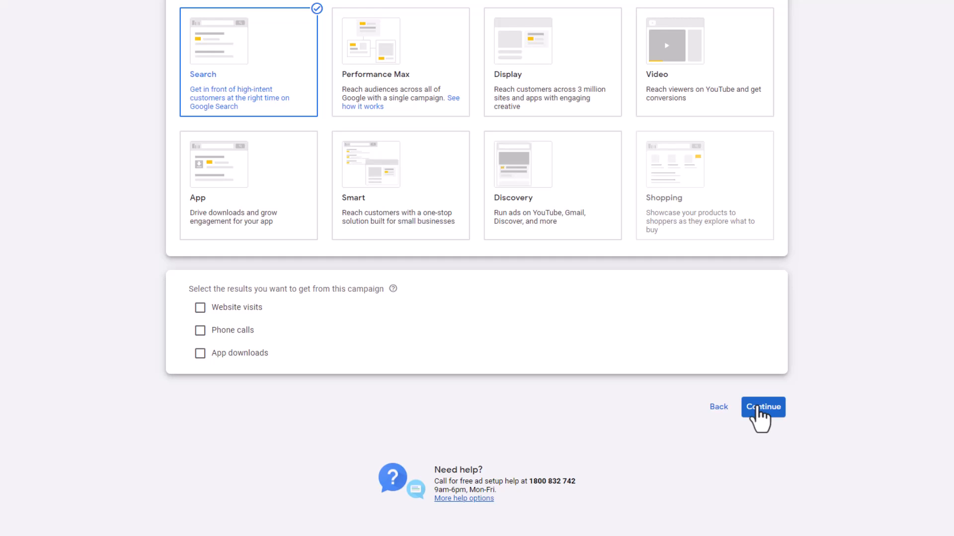
left_click(758, 408)
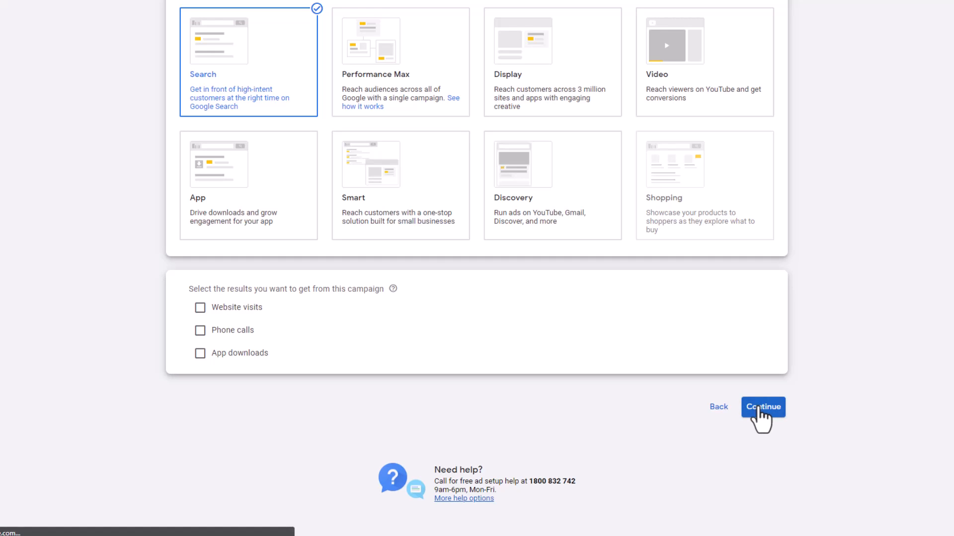
key("ctrl+a")
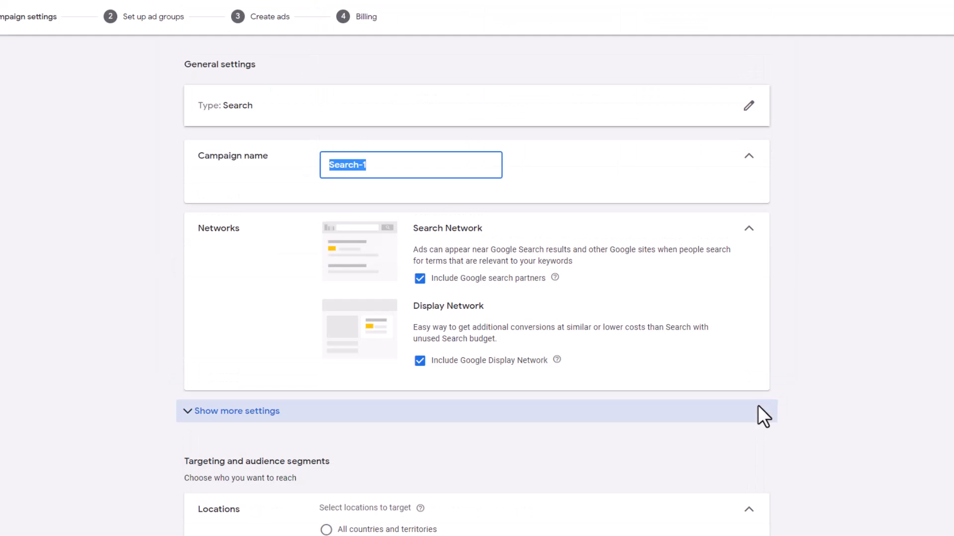
type("Location=D")
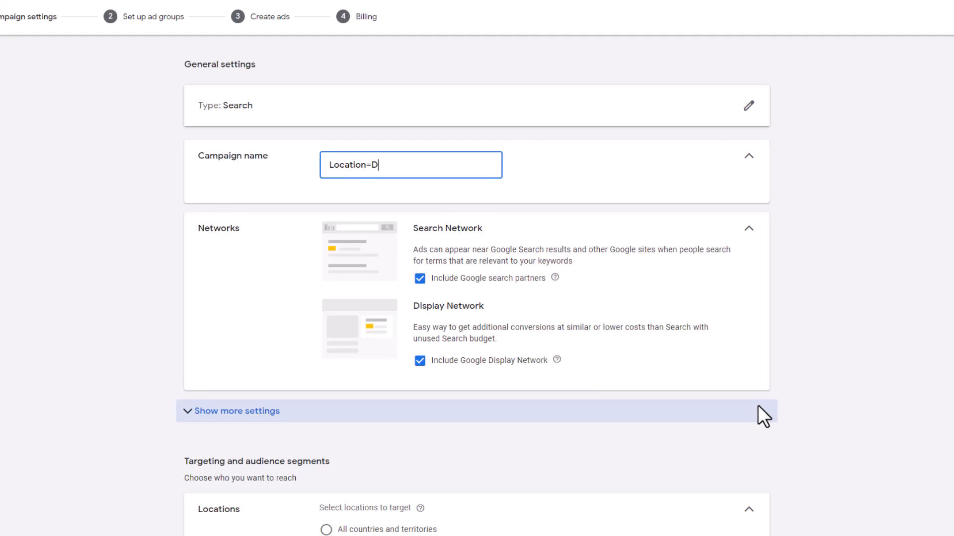
type("ublin {Roof/Gutter Repairs}")
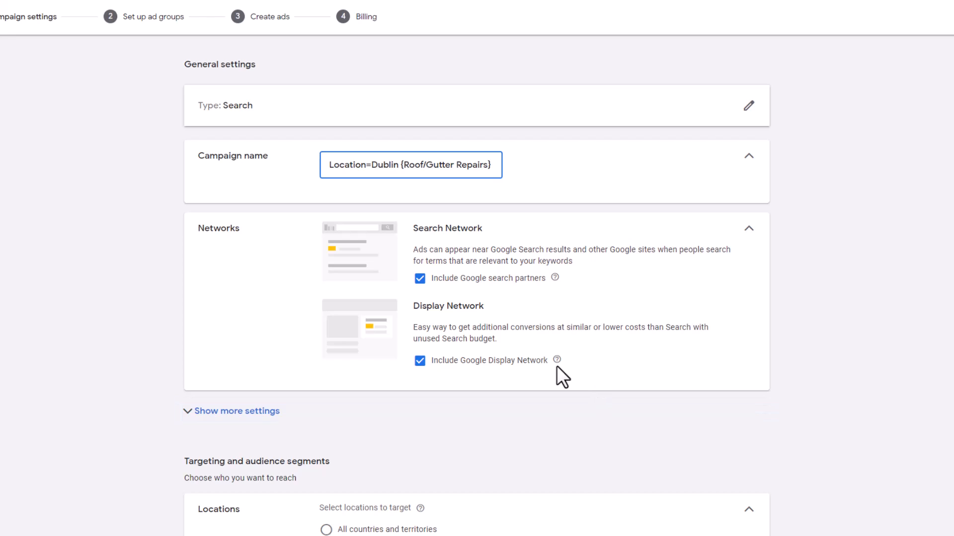
Exclude Google search partners and the Google Display Network from the campaign, and expand the additional general settings.
left_click(419, 279)
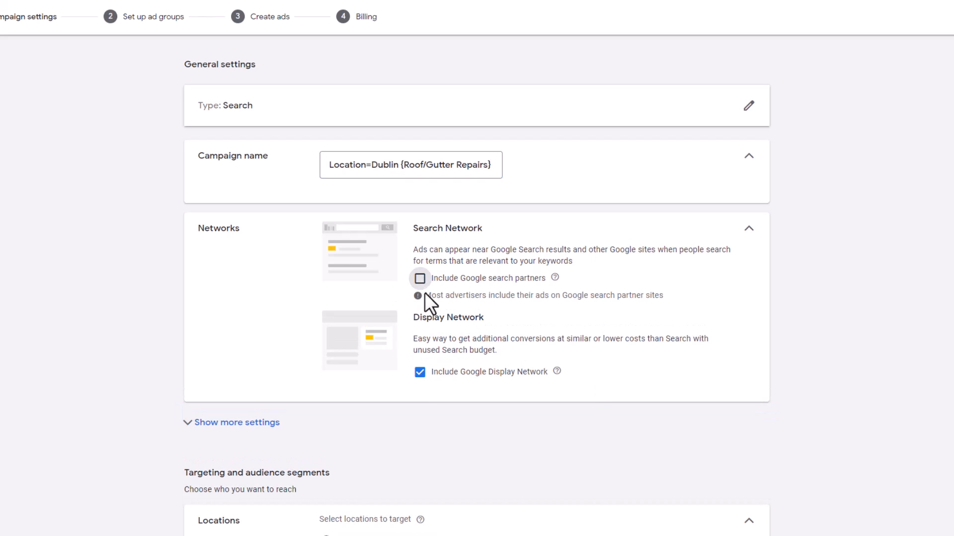
left_click(420, 373)
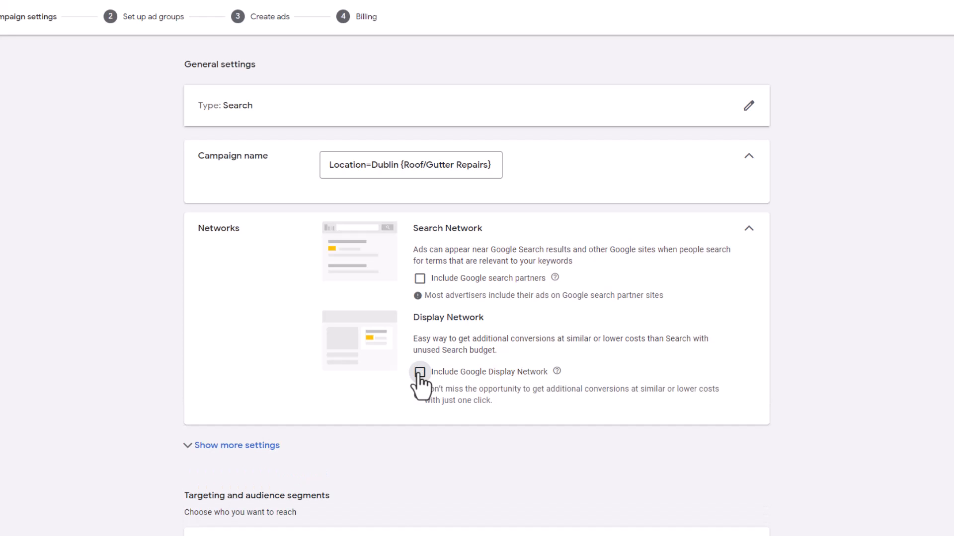
scroll(420, 385, "down", 1)
scroll(420, 385, "down", 2)
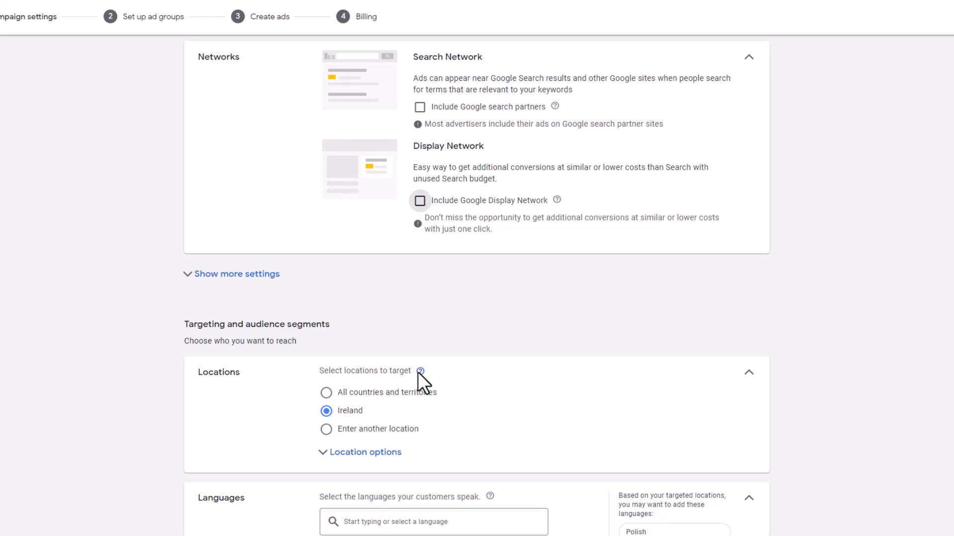
left_click(266, 275)
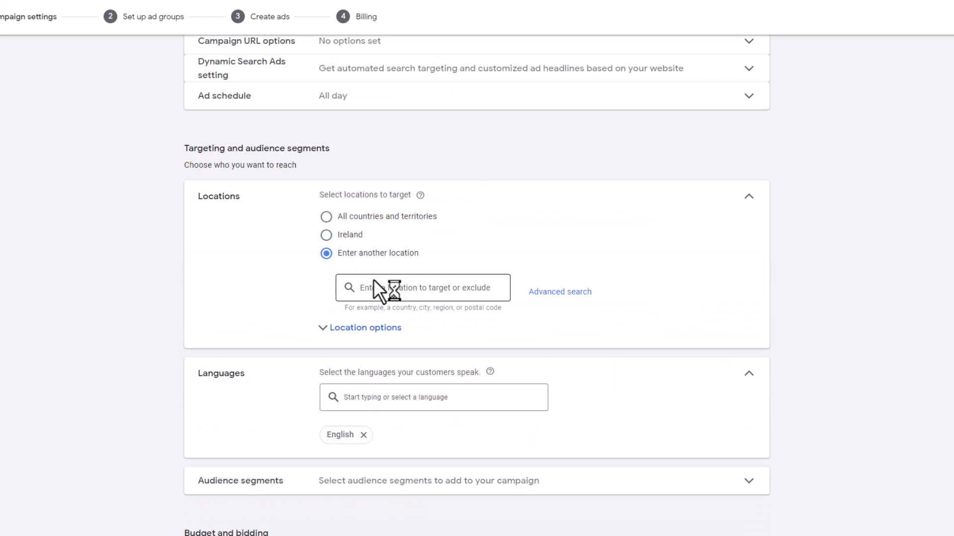
Target the city of Dublin, County Dublin, Ireland, limited to people in or regularly in the targeted locations.
type("dublin")
left_click(648, 326)
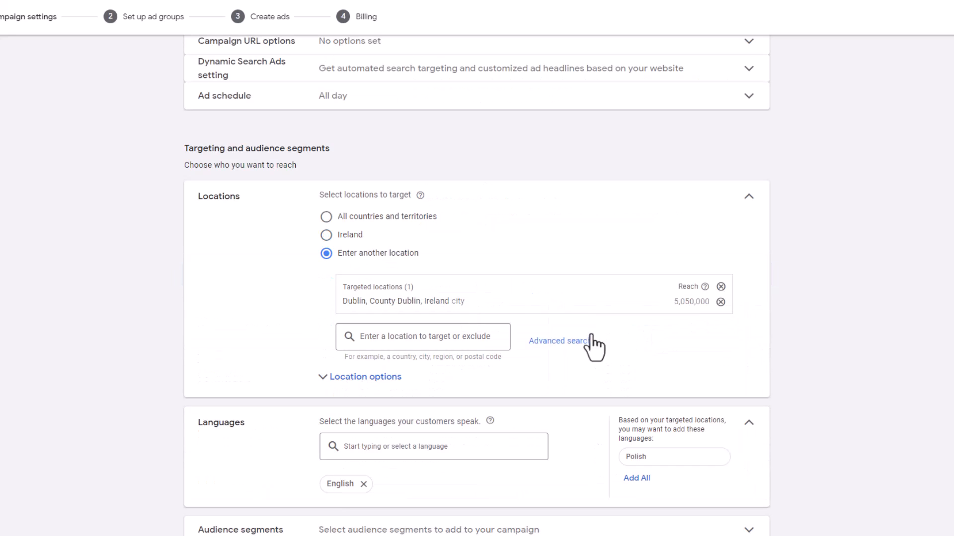
left_click(382, 379)
left_click(368, 455)
Remove English so the campaign targets all languages, and set the average daily budget to €0.01.
scroll(369, 454, "down", 5)
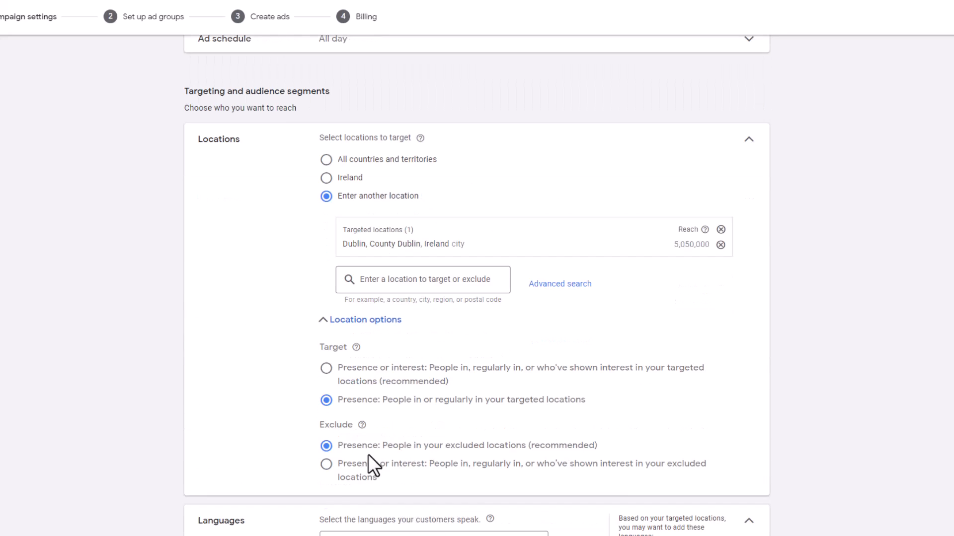
left_click(364, 354)
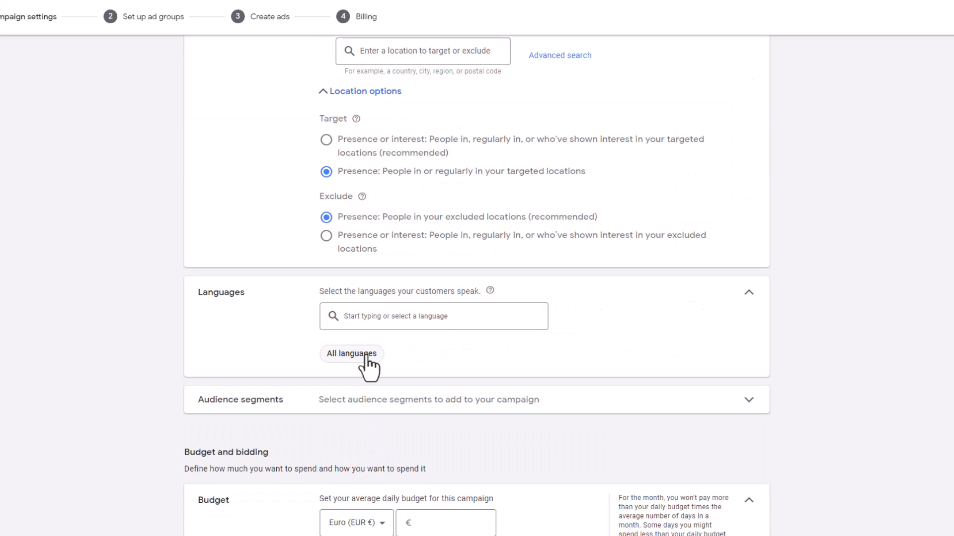
scroll(367, 365, "down", 3)
left_click(424, 353)
type("0.01")
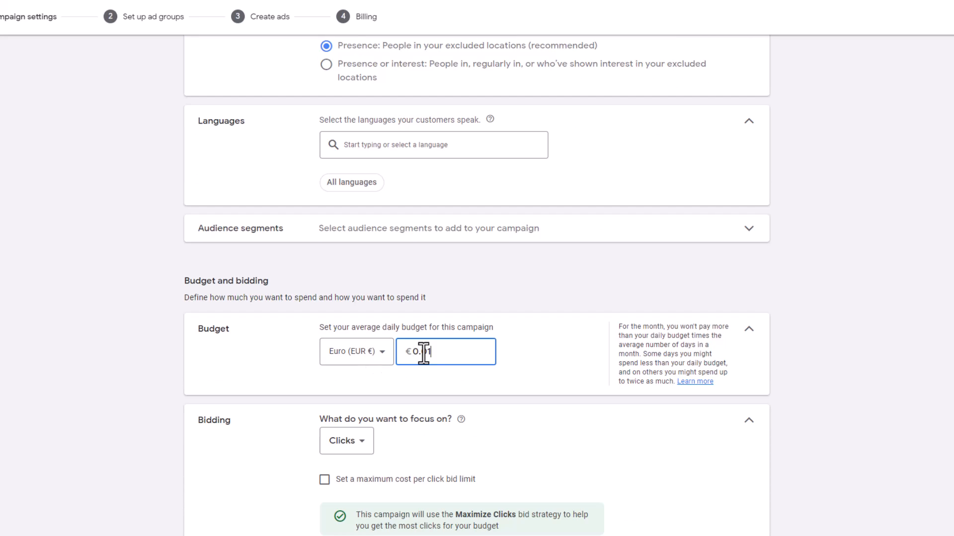
Set a maximum CPC bid limit of €0.01 for the Clicks bidding focus and save the campaign settings.
scroll(423, 352, "down", 4)
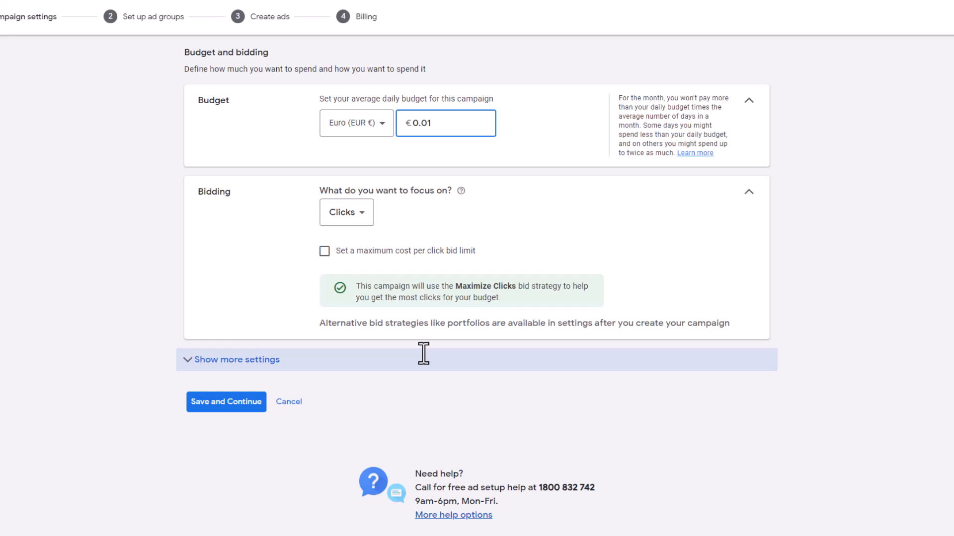
left_click(324, 251)
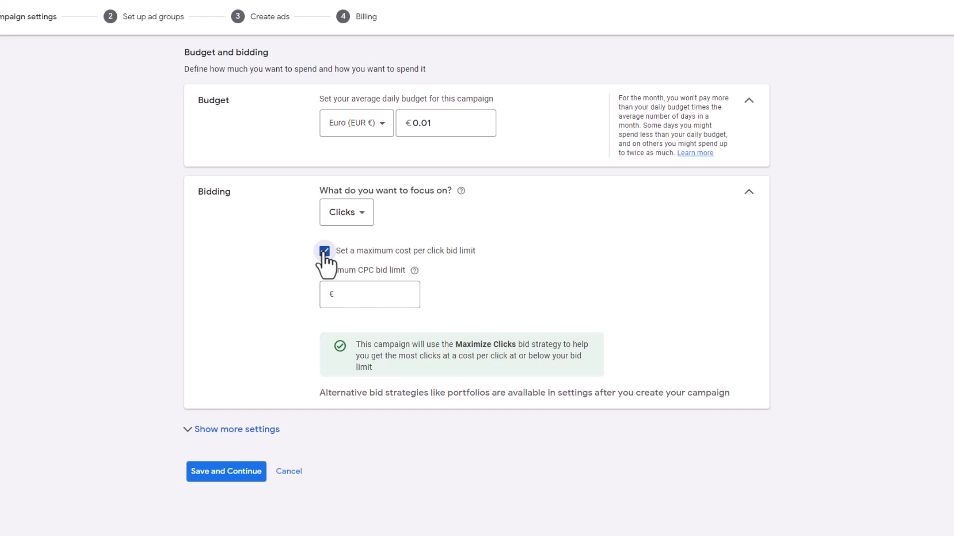
left_click(353, 295)
type("0.01")
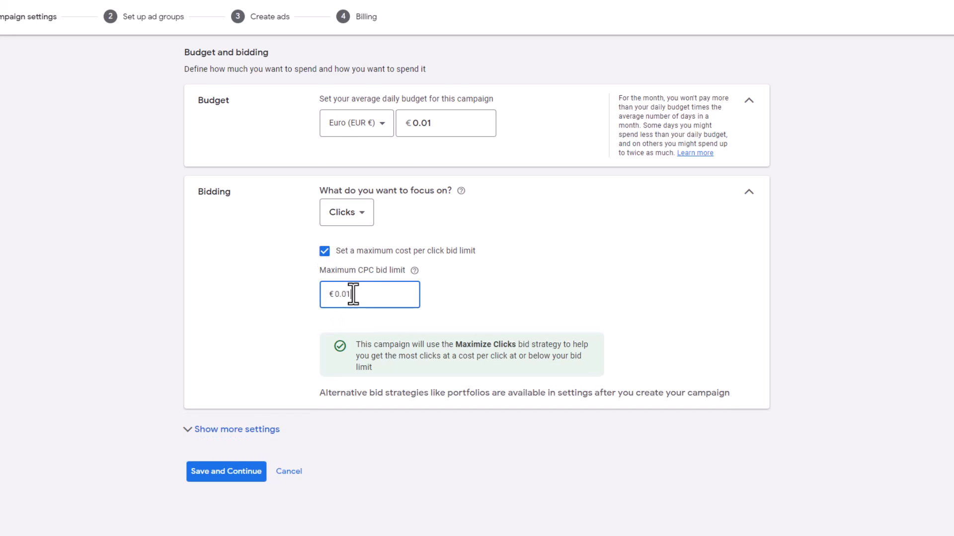
left_click(237, 429)
scroll(231, 398, "down", 2)
left_click(226, 389)
Name the ad group "roof repairs near me".
key("ctrl+a")
type("r")
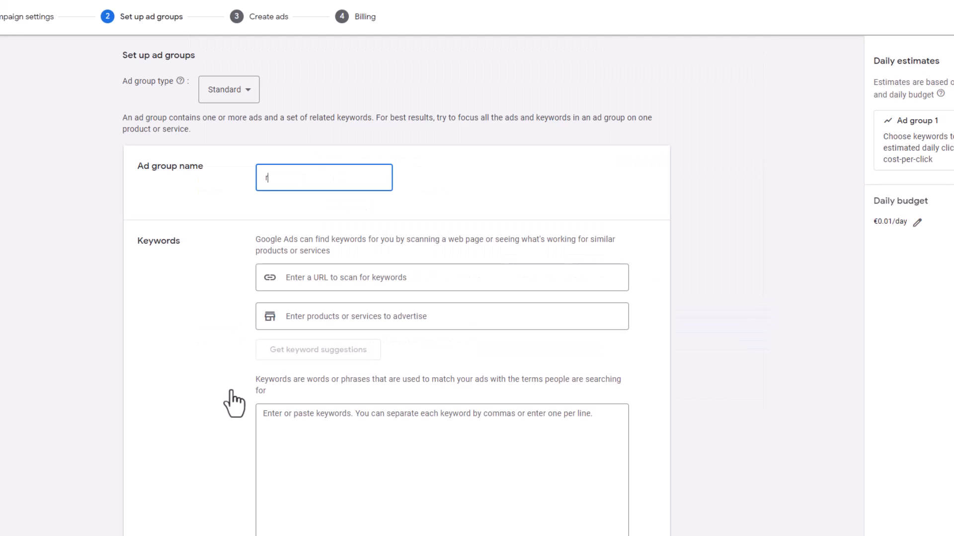
type("oof repairs near me")
Add the ad group's name as the phrase match keyword "roof repairs near me" and save the ad group.
key("ctrl+a")
key("ctrl+c")
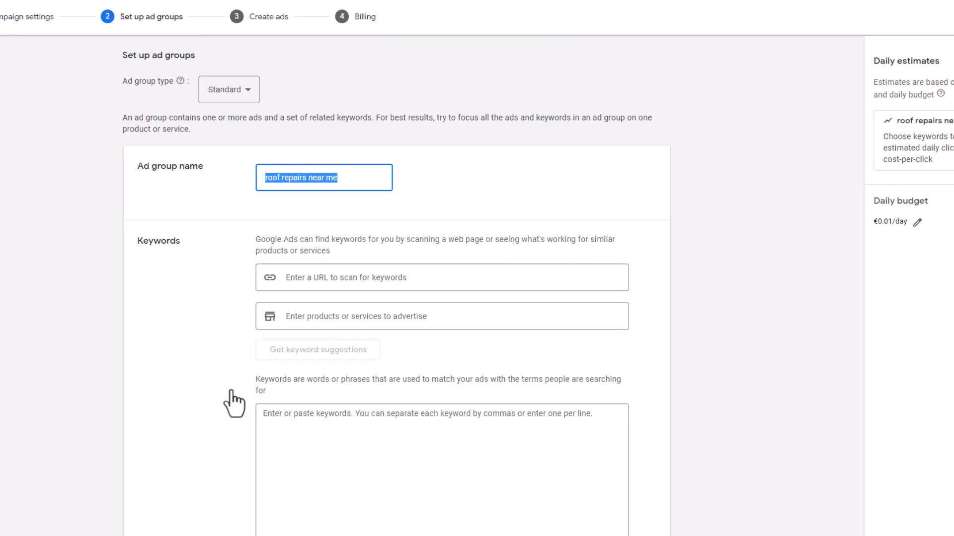
left_click(283, 425)
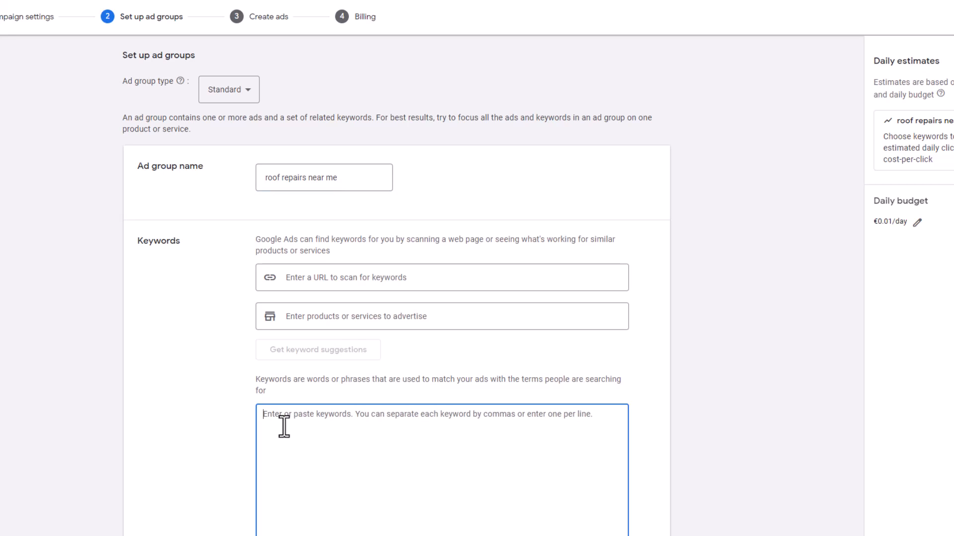
type("\"")
key("ctrl+v")
type("\"")
scroll(283, 425, "down", 3)
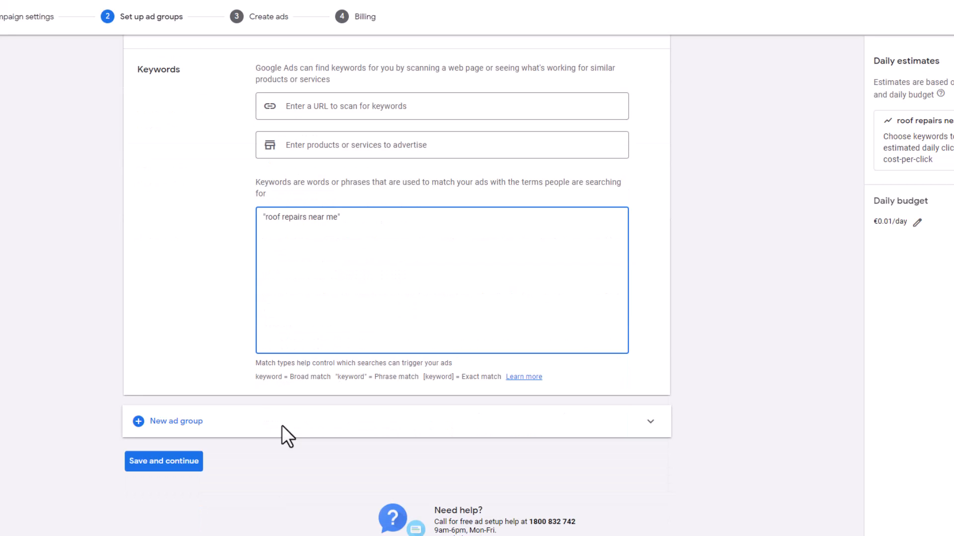
left_click(190, 468)
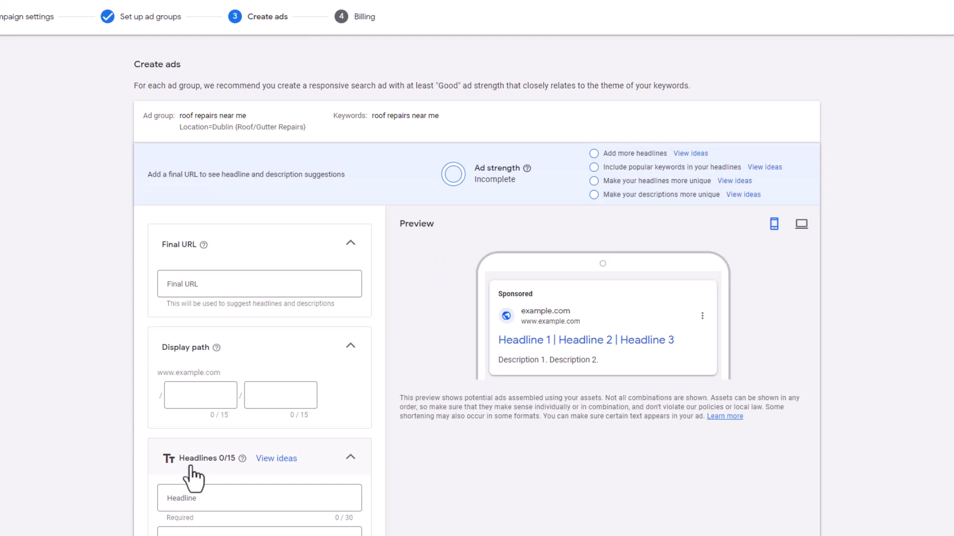
left_click(193, 284)
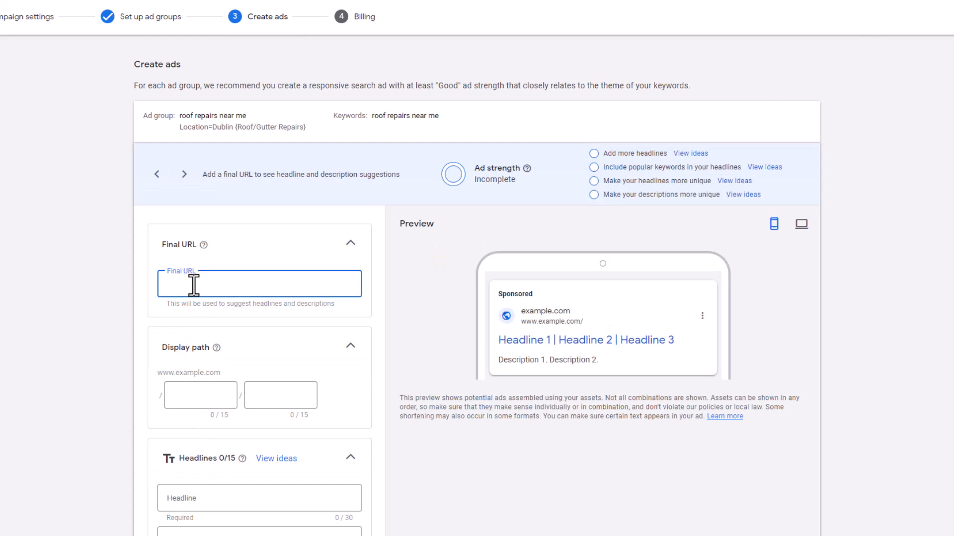
type("https://starroofingandguttering.ie")
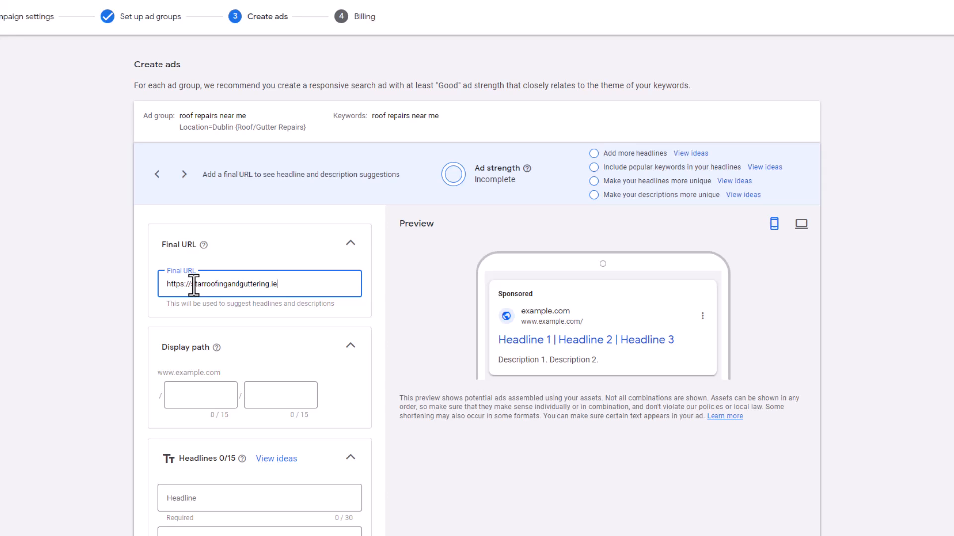
key("Tab")
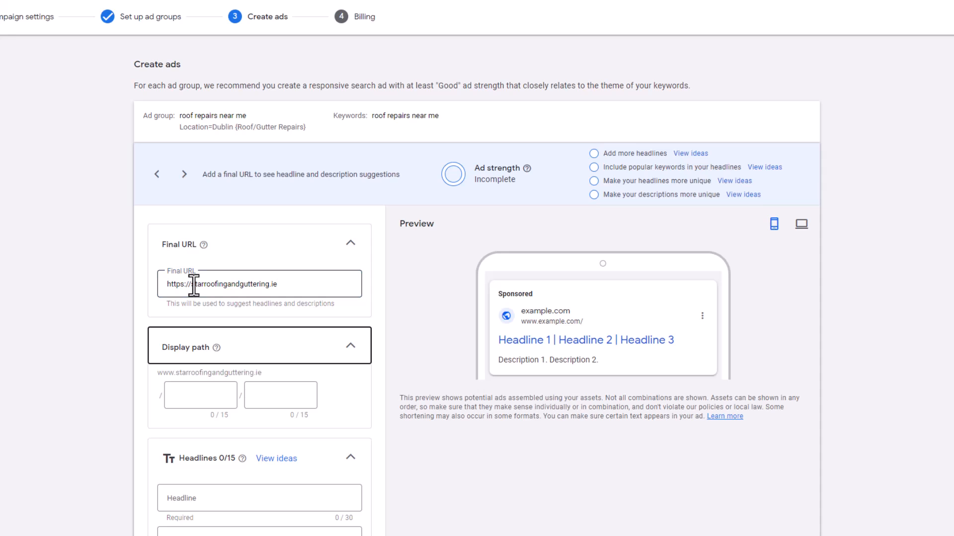
key("Tab")
key("Tab")
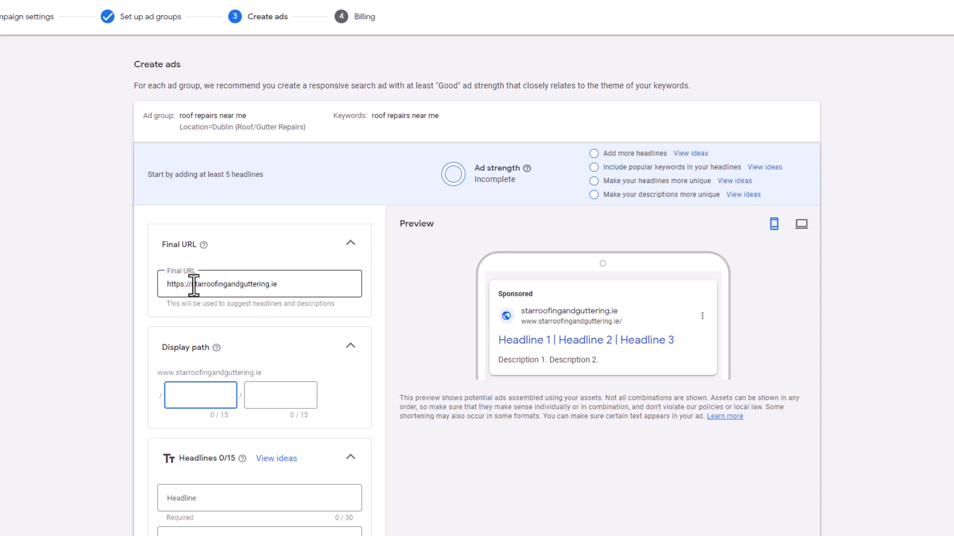
type("dublin")
key("Tab")
key("Tab")
key("Tab")
key("Tab")
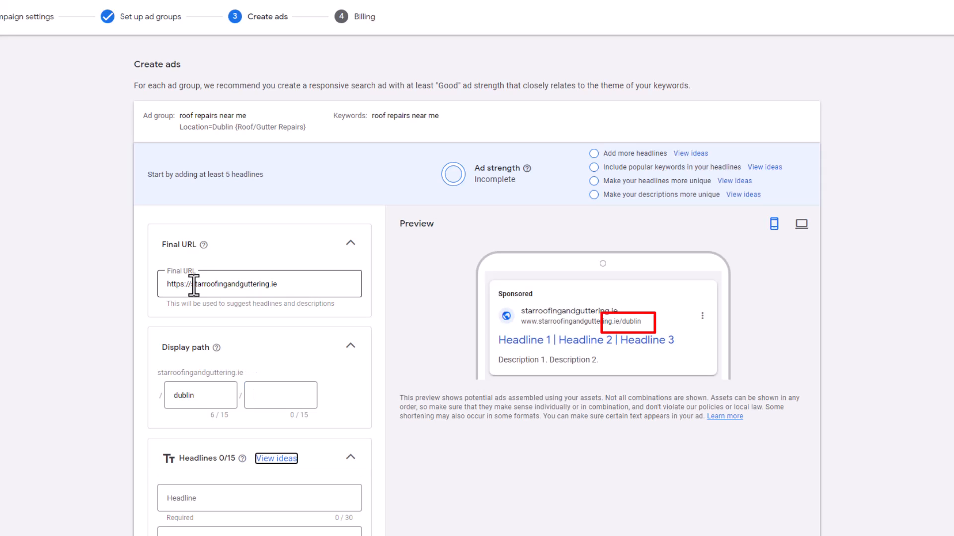
Enter "Dublin Roof Repairs" as the first headline and pin it to position 1.
scroll(209, 249, "down", 2)
left_click(201, 212)
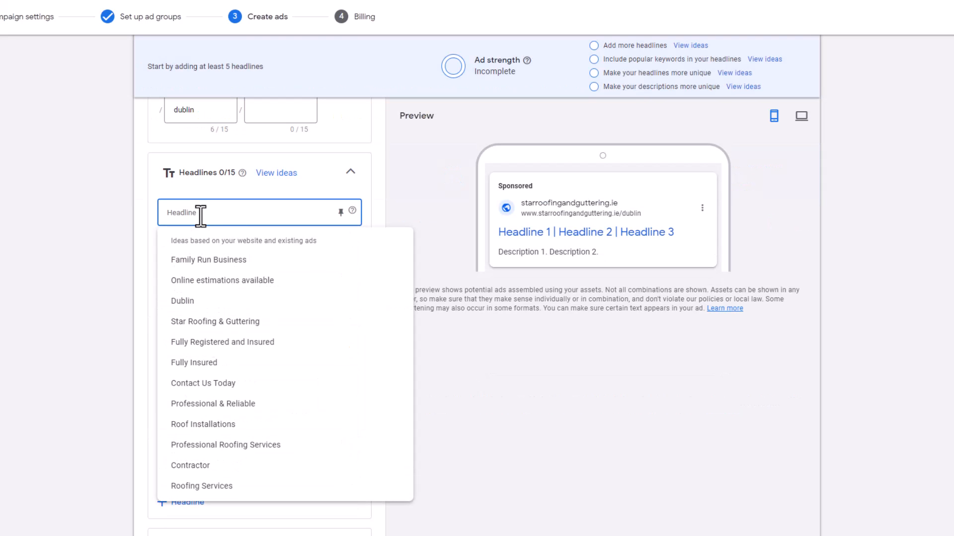
type("Dublin Ro")
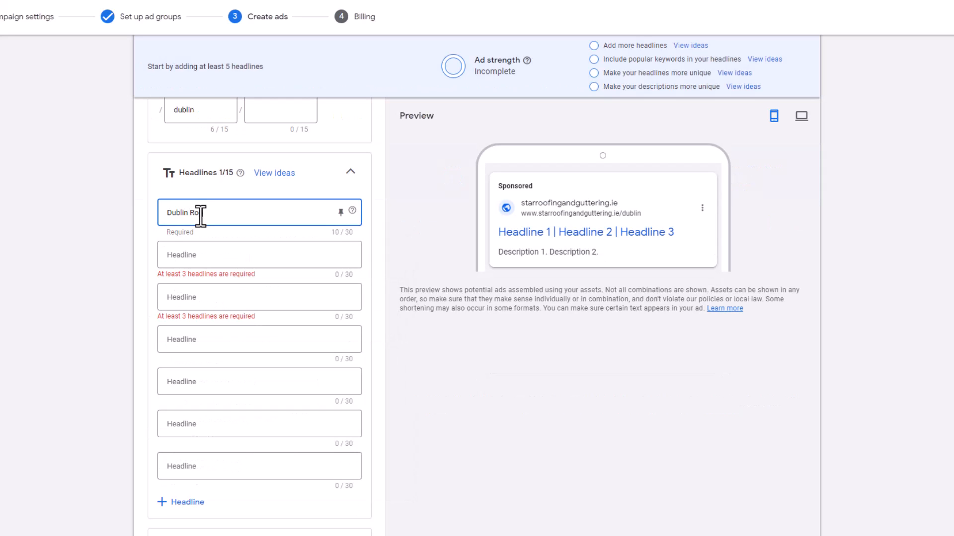
type("of Repairs")
left_click(341, 212)
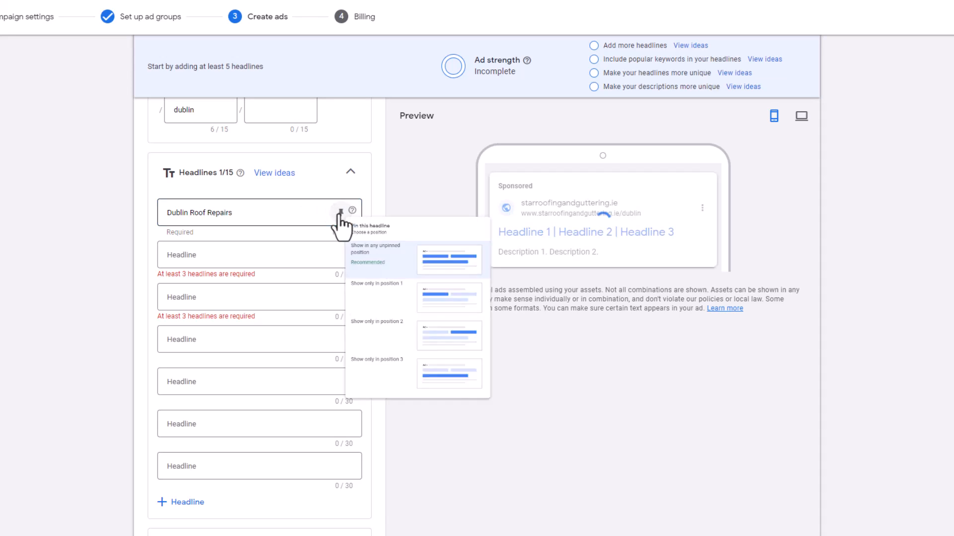
left_click(417, 325)
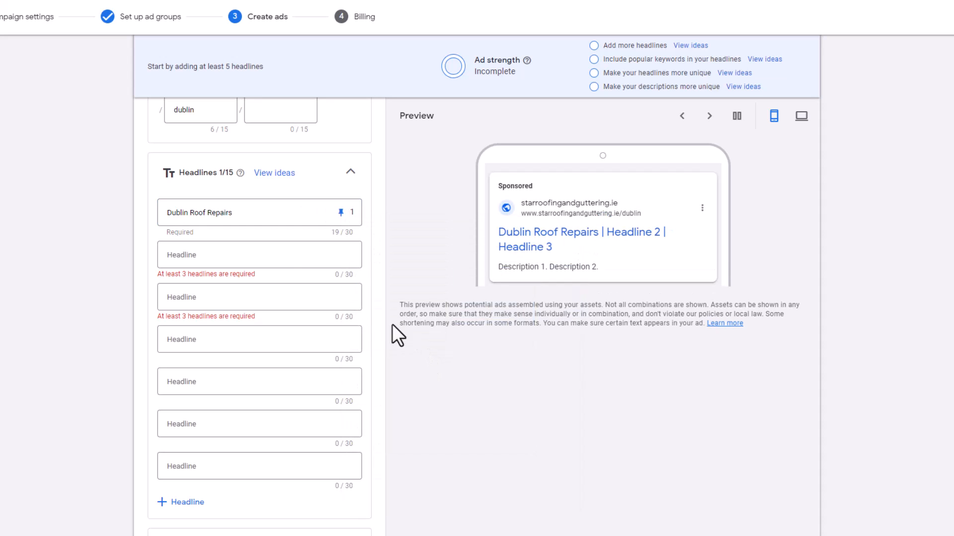
Enter "Roof & Gutter Repairs" as the second headline and "Contact Us Now" as the third.
left_click(201, 257)
type("Roo")
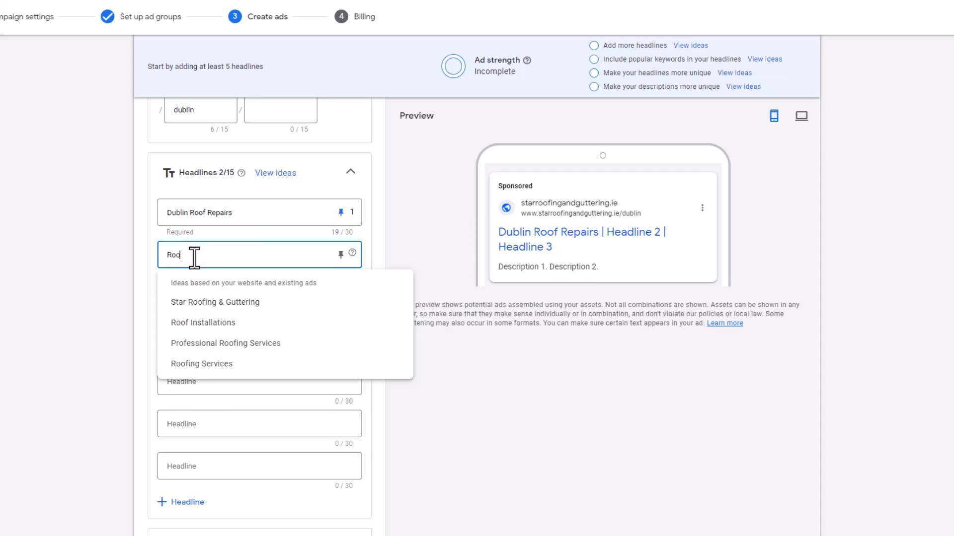
type("f & Gutter Repairs")
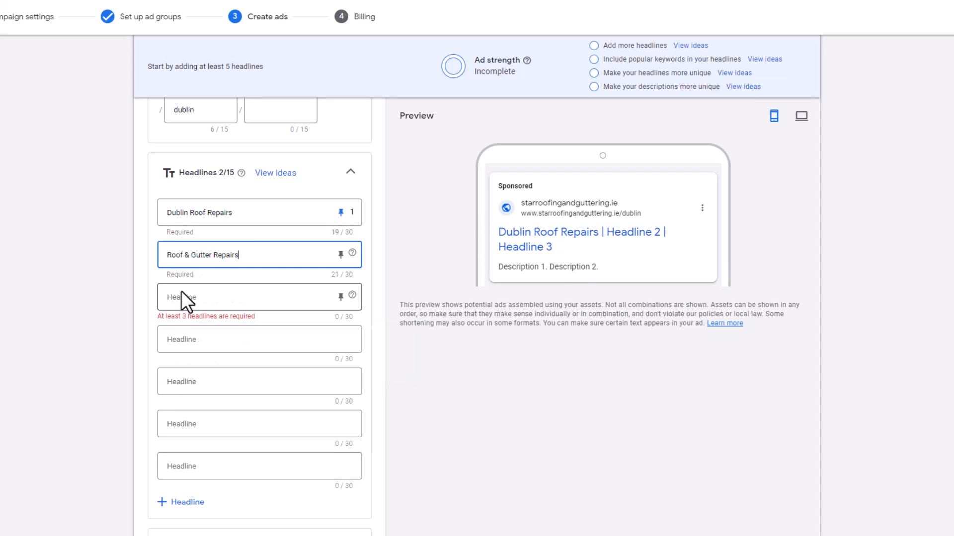
left_click(183, 297)
type("Contact Us Now")
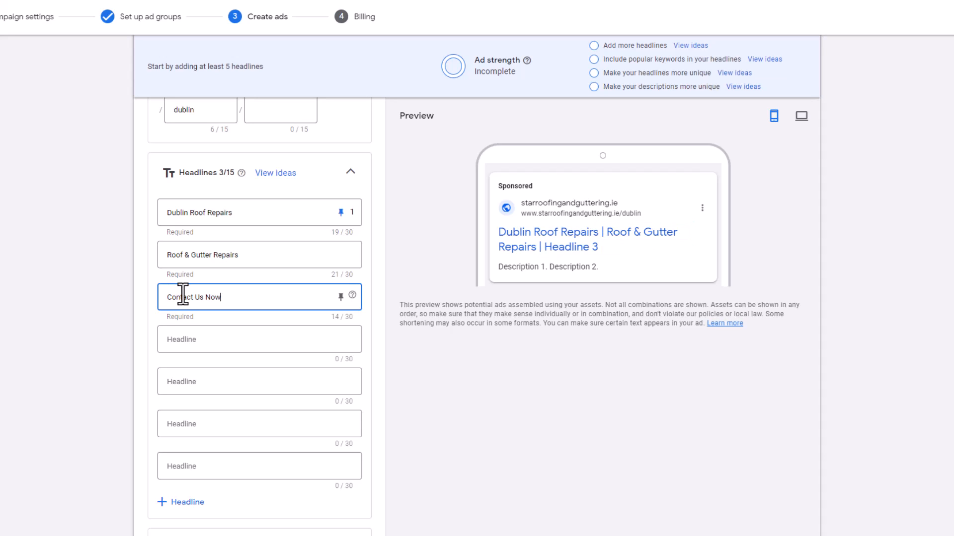
Use the suggested descriptions about being fully registered and insured with a guarantee, and about operating 7 days a week with over three decades of experience.
scroll(182, 293, "down", 5)
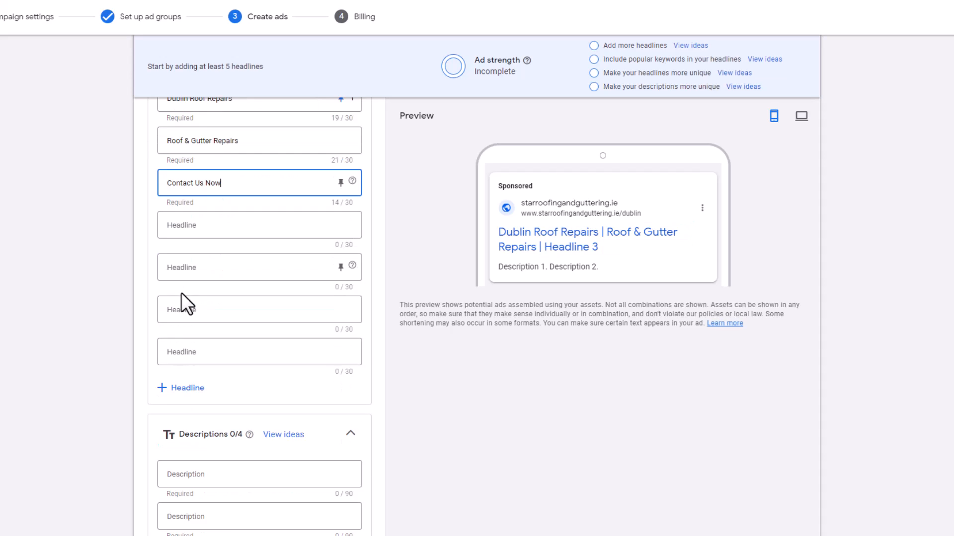
left_click(190, 303)
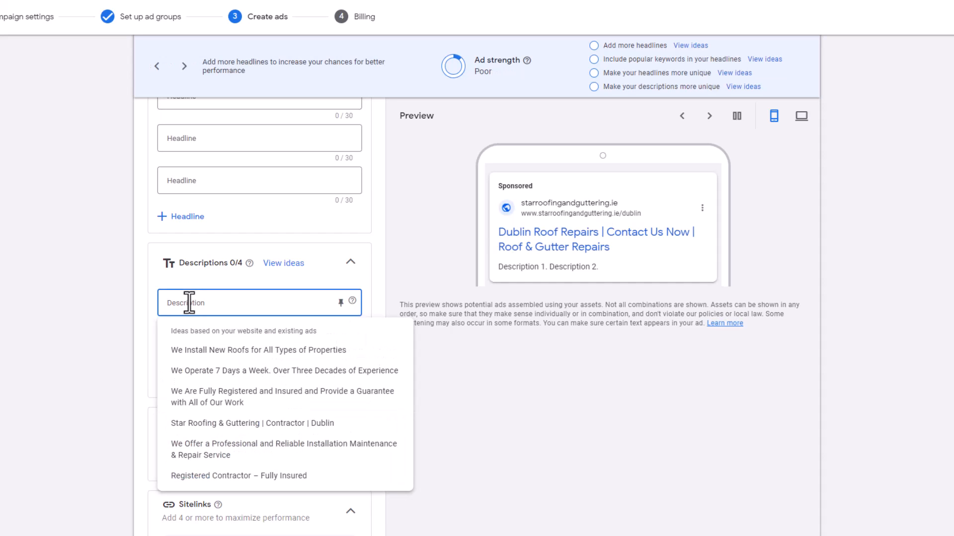
left_click(205, 397)
left_click(193, 345)
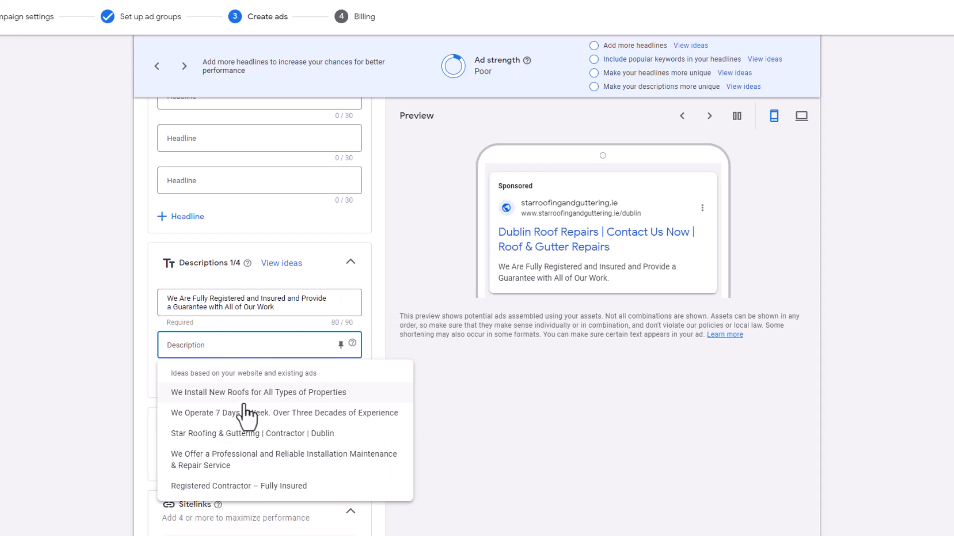
left_click(255, 416)
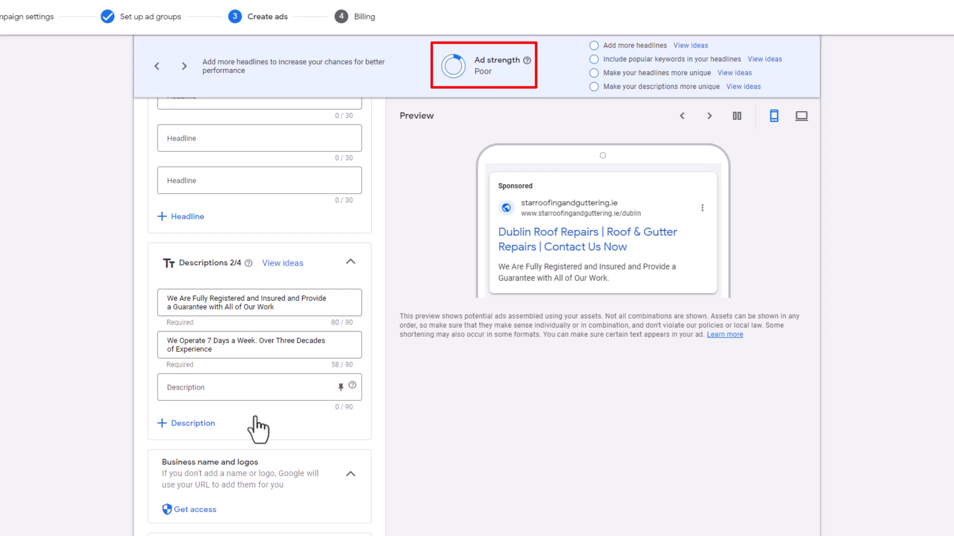
Finish the ad, complete the campaign setup, and open the new Dublin campaign's ad groups.
scroll(255, 426, "down", 8)
left_click(194, 422)
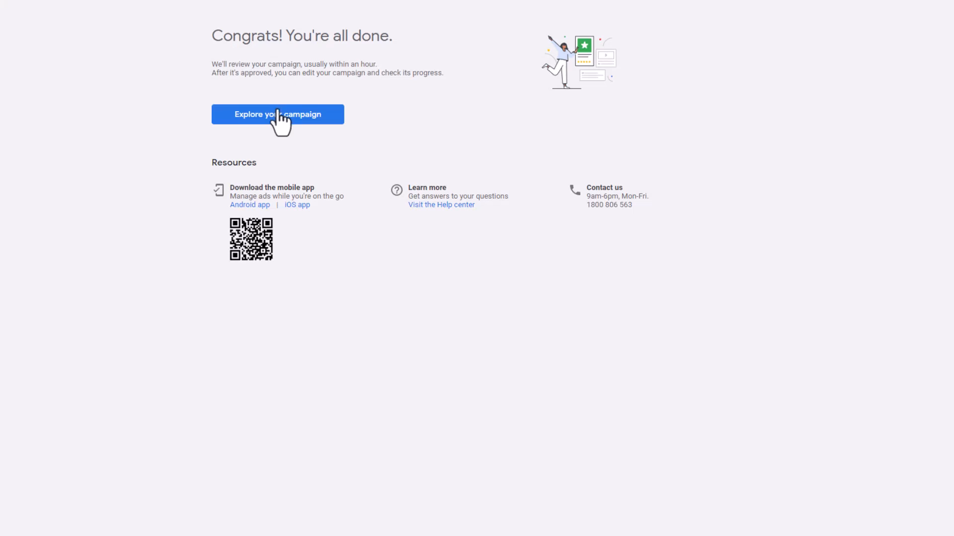
left_click(277, 112)
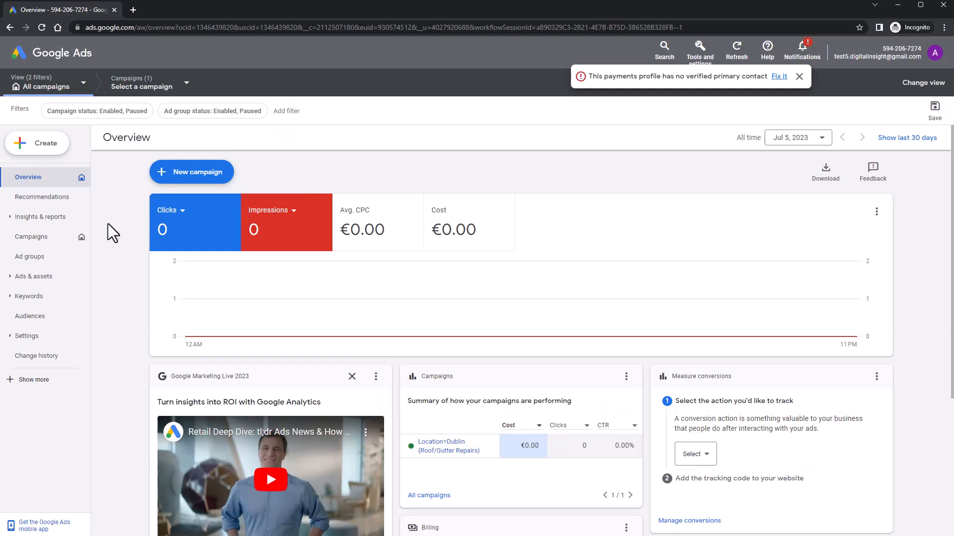
left_click(33, 236)
left_click(211, 324)
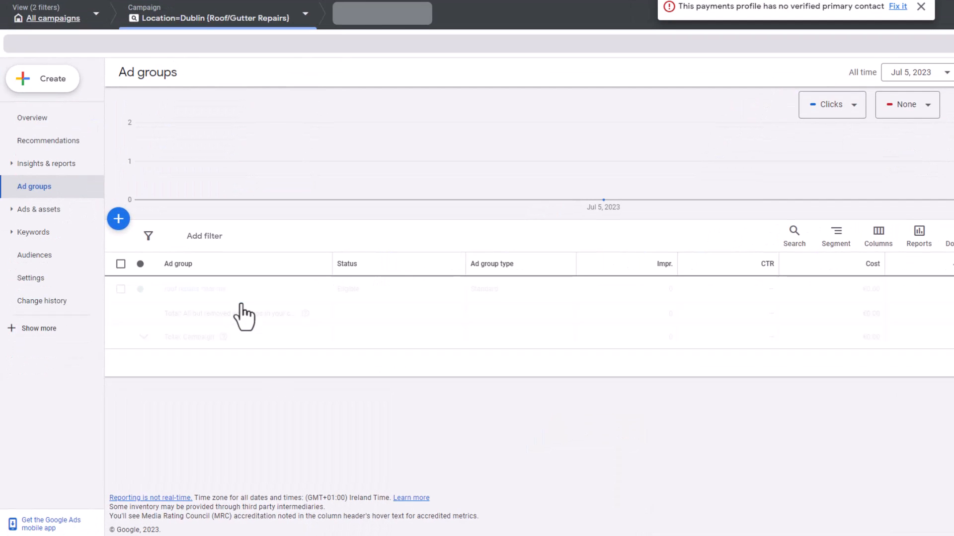
Copy the "roof repairs near me" ad group and paste it into the same Dublin campaign.
left_click(121, 289)
left_click(180, 236)
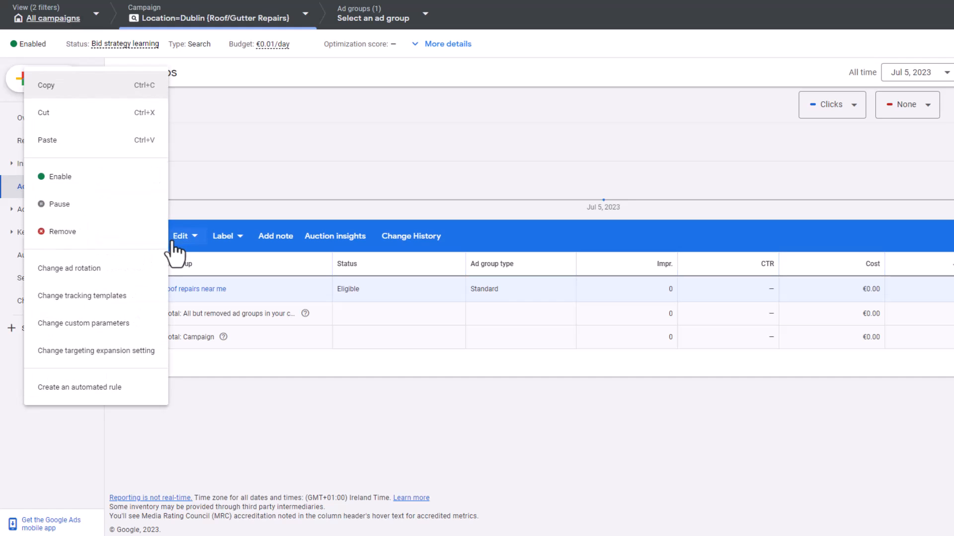
left_click(46, 86)
left_click(184, 237)
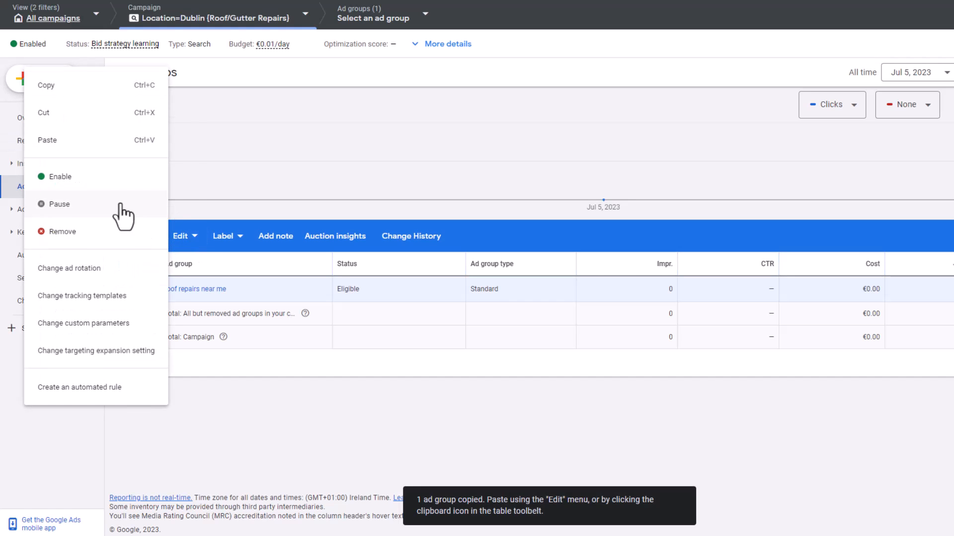
left_click(78, 144)
left_click(728, 373)
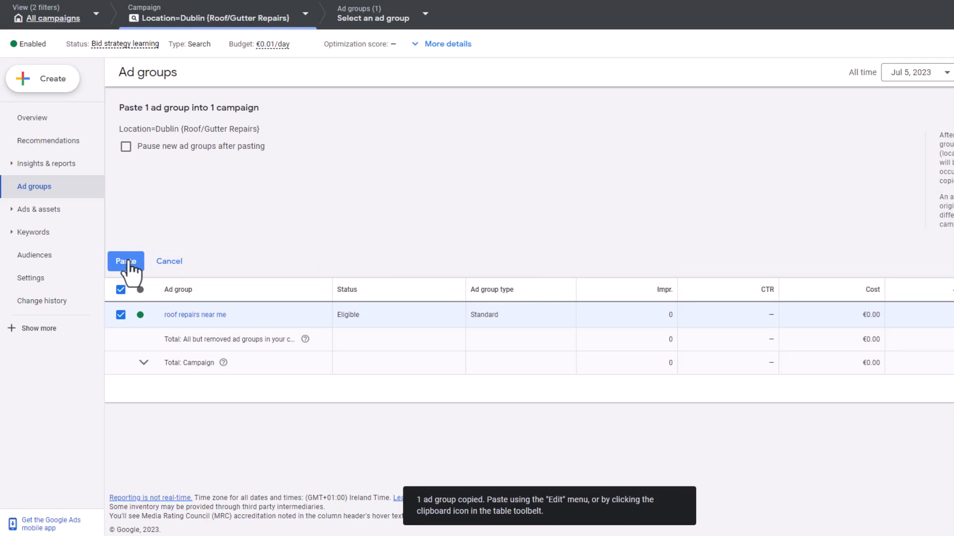
left_click(126, 262)
Rename the pasted ad group "gutter repairs near me" and save the name.
left_click(250, 290)
key("BackSpace")
key("BackSpace")
key("BackSpace")
double_click(186, 316)
type("gutter repairs near me")
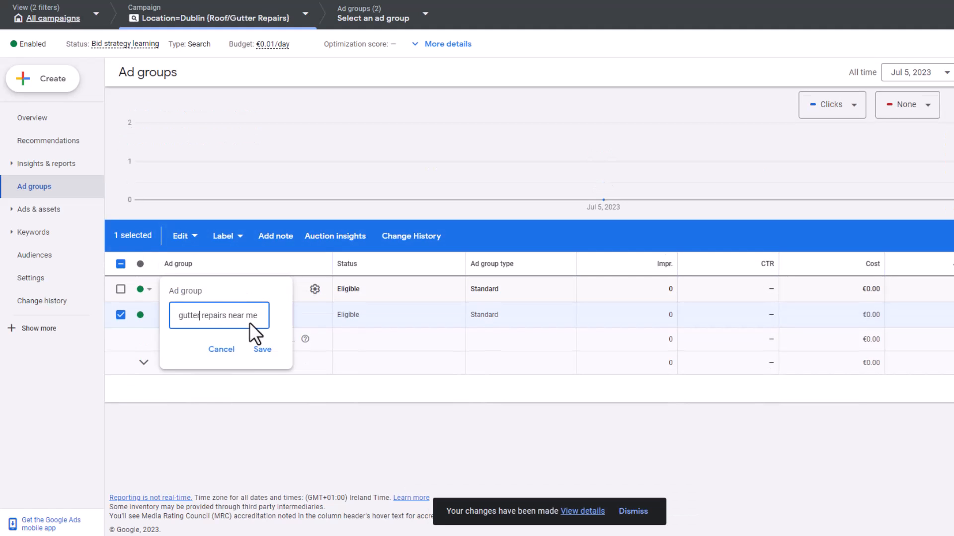
left_click(264, 348)
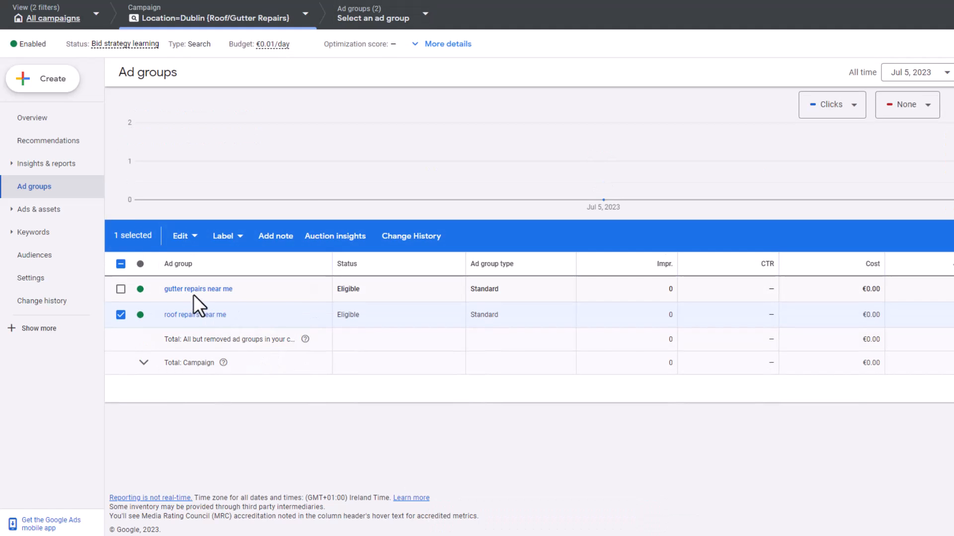
In the gutter repairs ad group, change the phrase match keyword to "gutter repairs near me" and save it.
left_click(189, 292)
left_click(192, 293)
double_click(188, 316)
type("gutter")
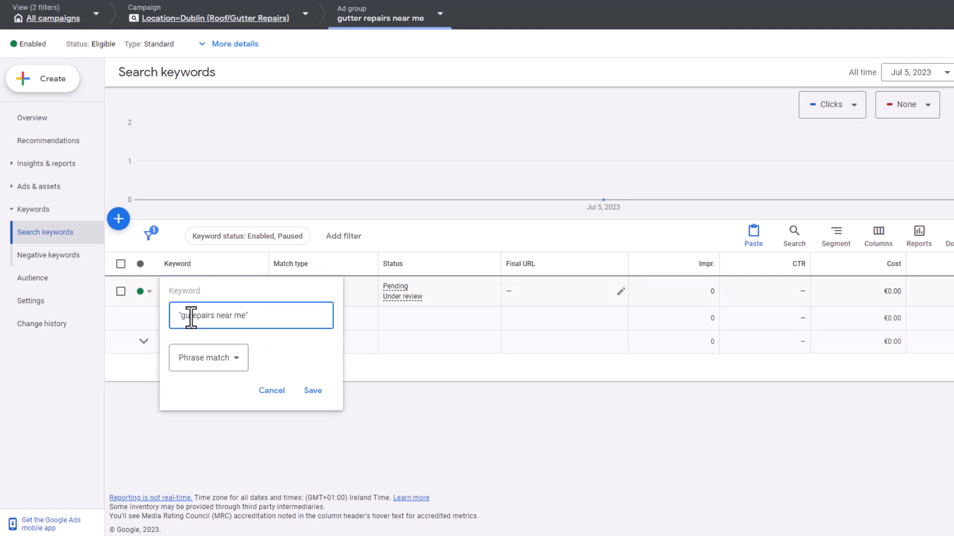
left_click(313, 390)
Edit the gutter ad group's responsive search ad so its first headline reads "Dublin Gutter Repairs", and save the ad.
left_click(35, 188)
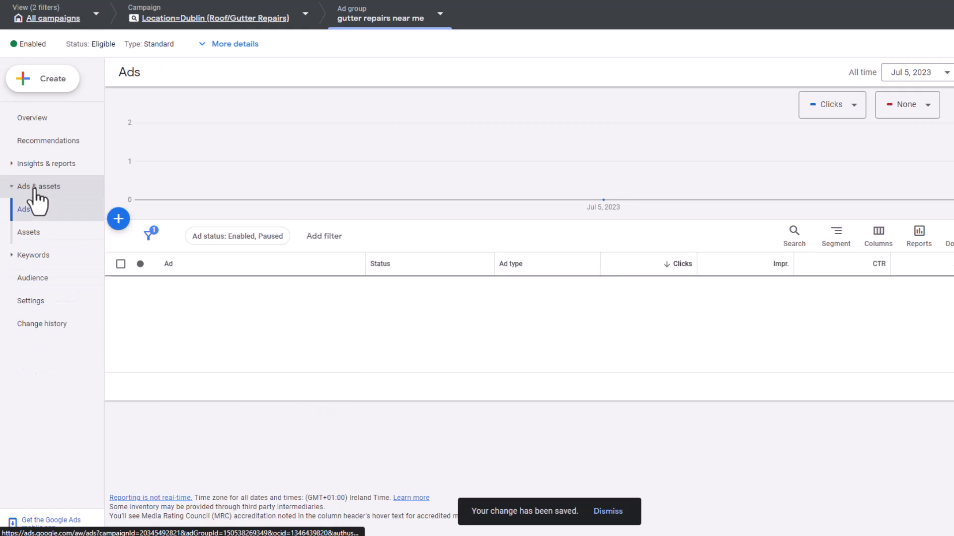
left_click(357, 301)
scroll(298, 318, "down", 3)
double_click(265, 321)
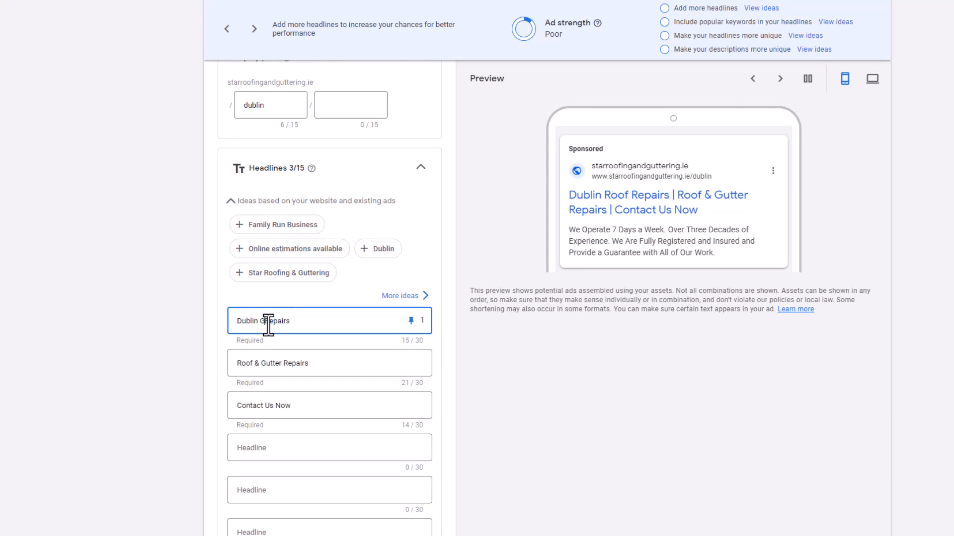
type("Gutter")
scroll(268, 325, "down", 10)
left_click(228, 487)
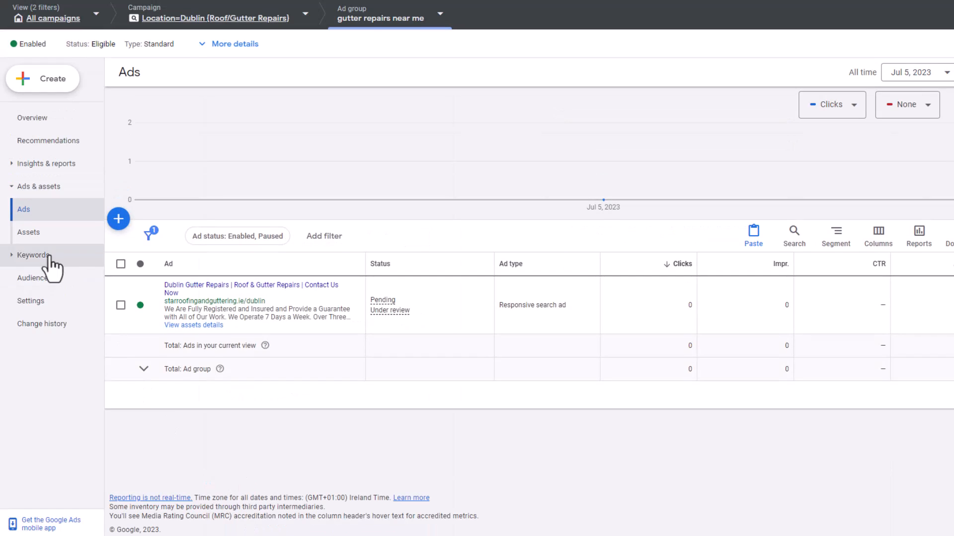
In the Dublin campaign's settings, change the bid strategy to Manual CPC and save it.
left_click(49, 256)
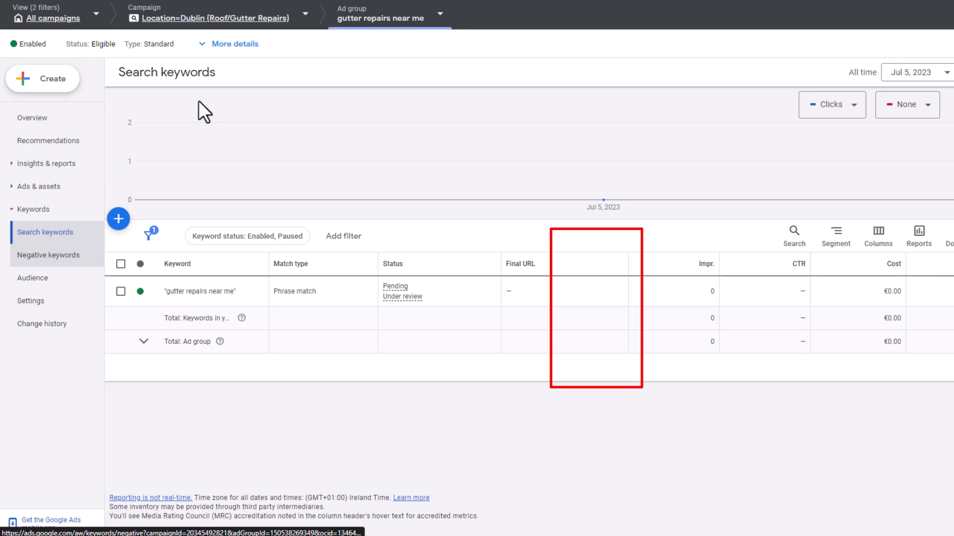
left_click(219, 18)
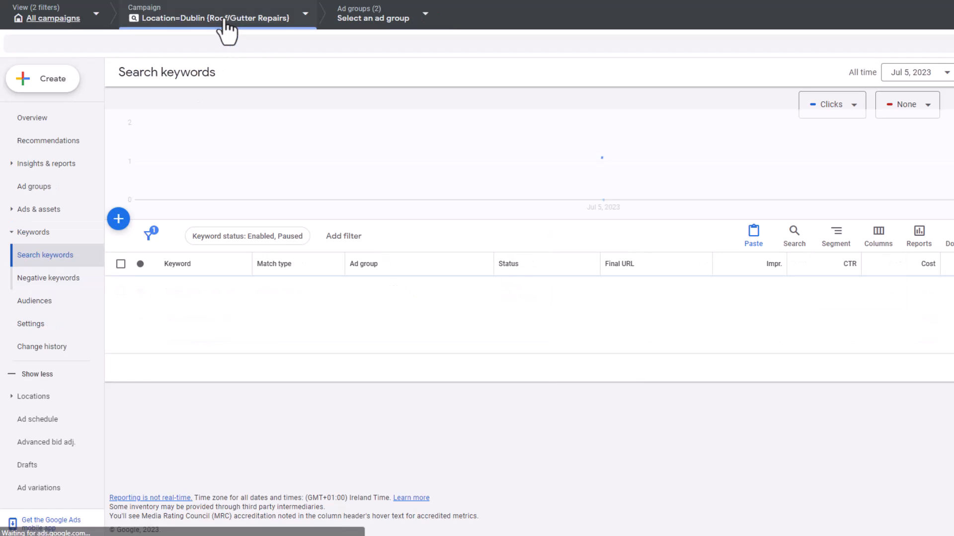
left_click(57, 330)
left_click(473, 344)
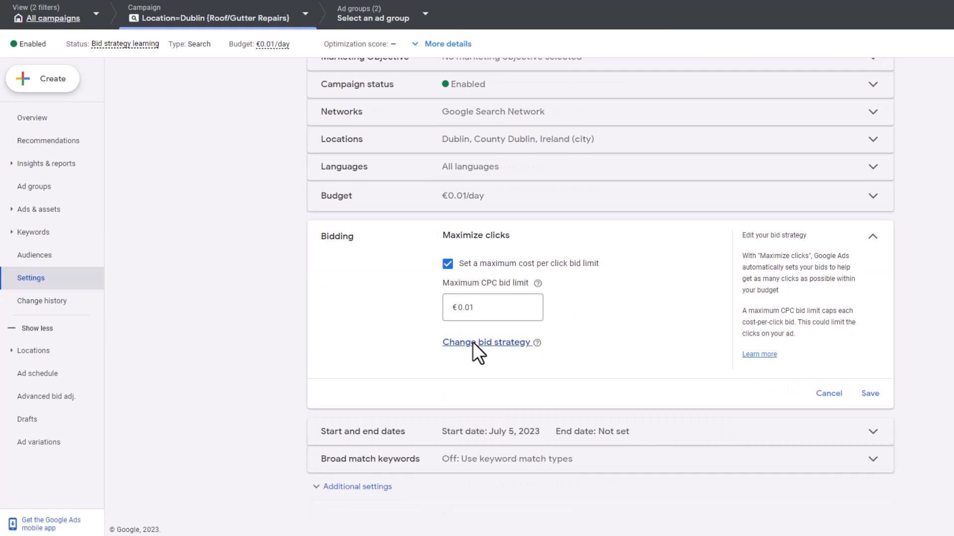
left_click(472, 342)
left_click(493, 443)
left_click(496, 270)
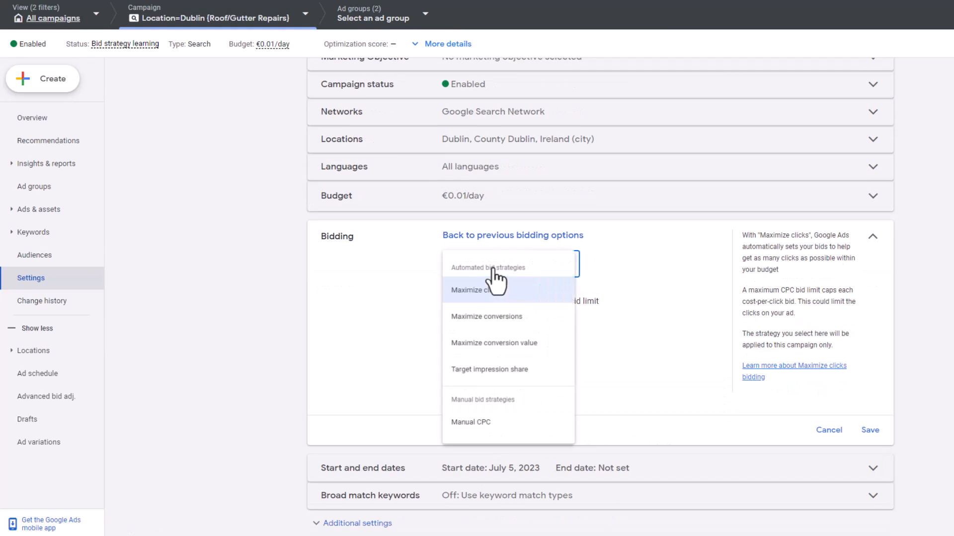
left_click(498, 428)
left_click(870, 393)
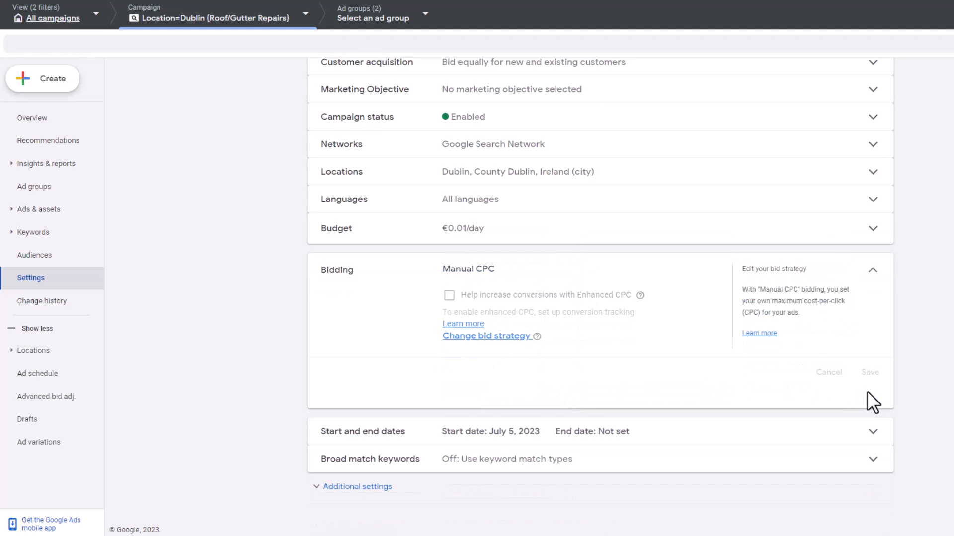
Set the maximum CPC of both the gutter repairs and roof repairs keywords to €2.00.
left_click(45, 238)
left_click(47, 249)
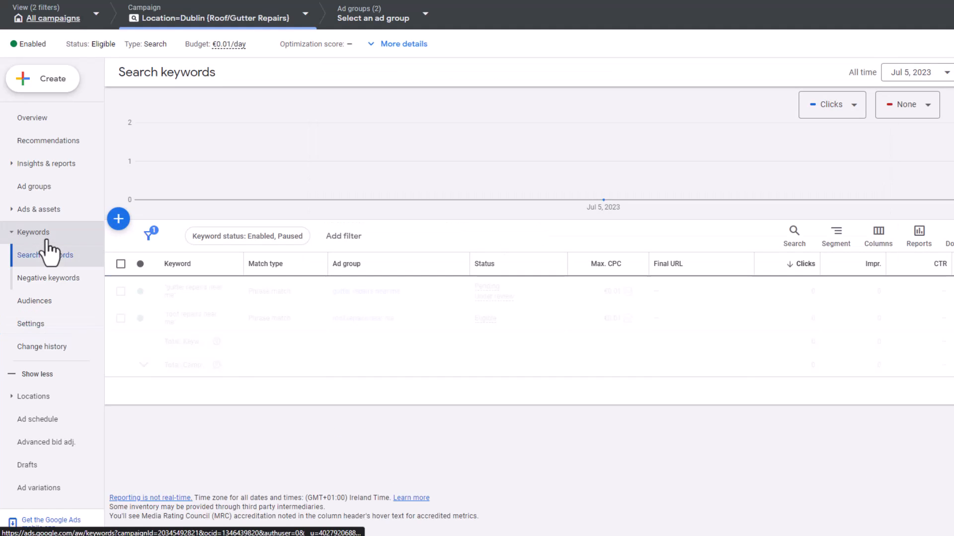
left_click(639, 296)
type("2")
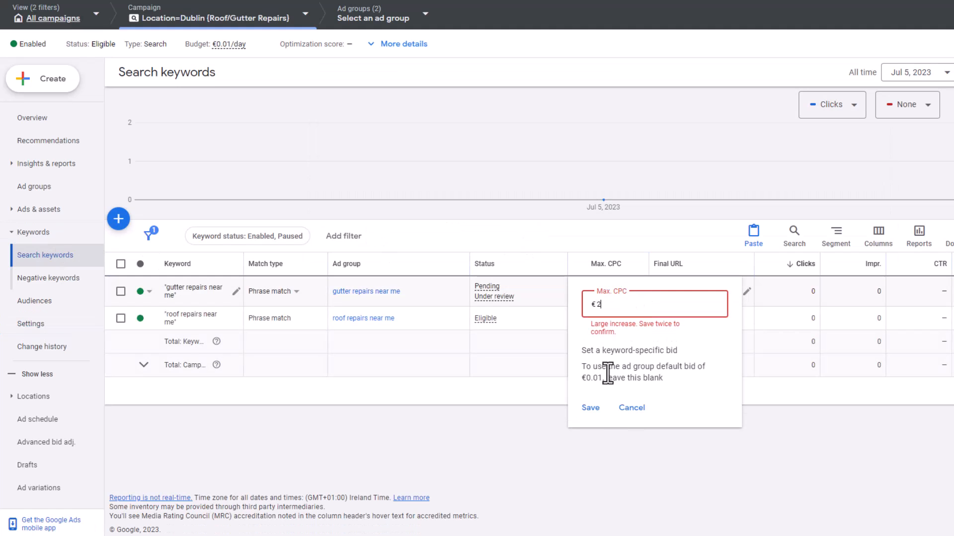
left_click(594, 406)
left_click(639, 321)
type("2")
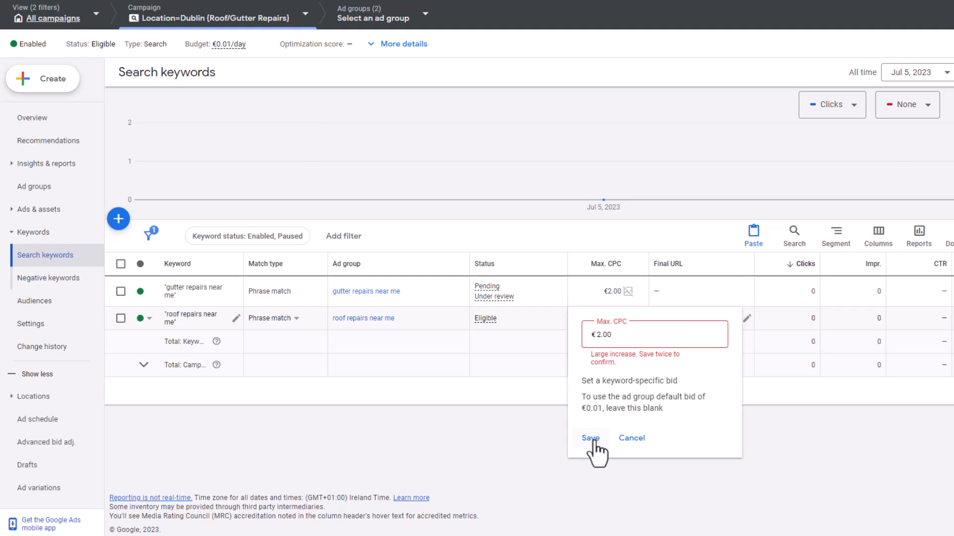
left_click(591, 439)
Show the Dublin campaign's ads and widen the Ad column.
left_click(49, 210)
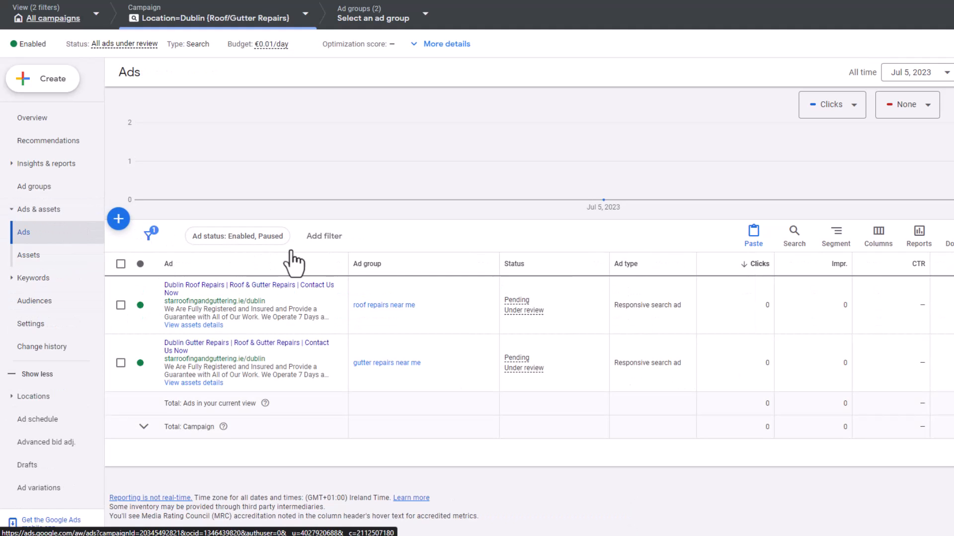
left_click_drag(347, 262, 367, 260)
left_click_drag(388, 260, 389, 260)
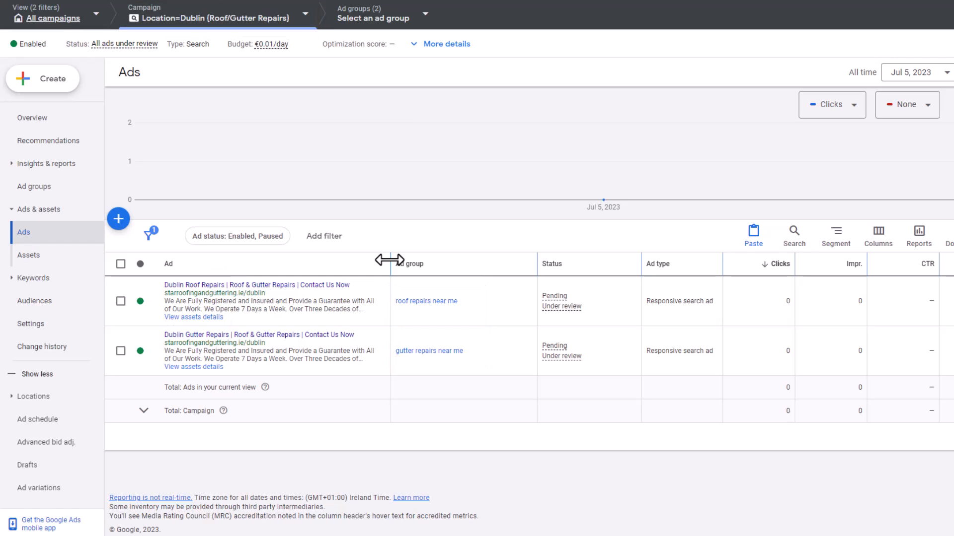
Select the Dublin campaign in the all-campaigns list and copy it.
left_click(48, 20)
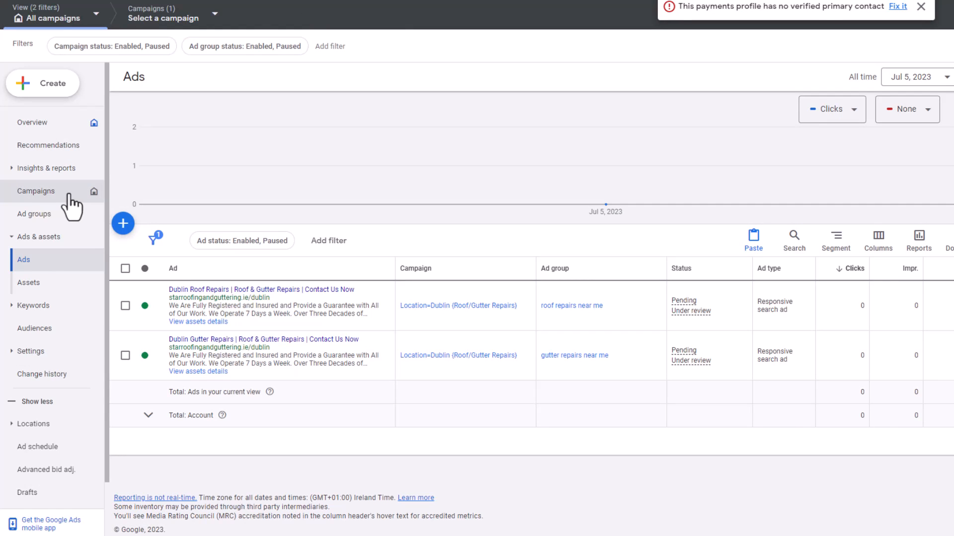
left_click(70, 196)
left_click(125, 272)
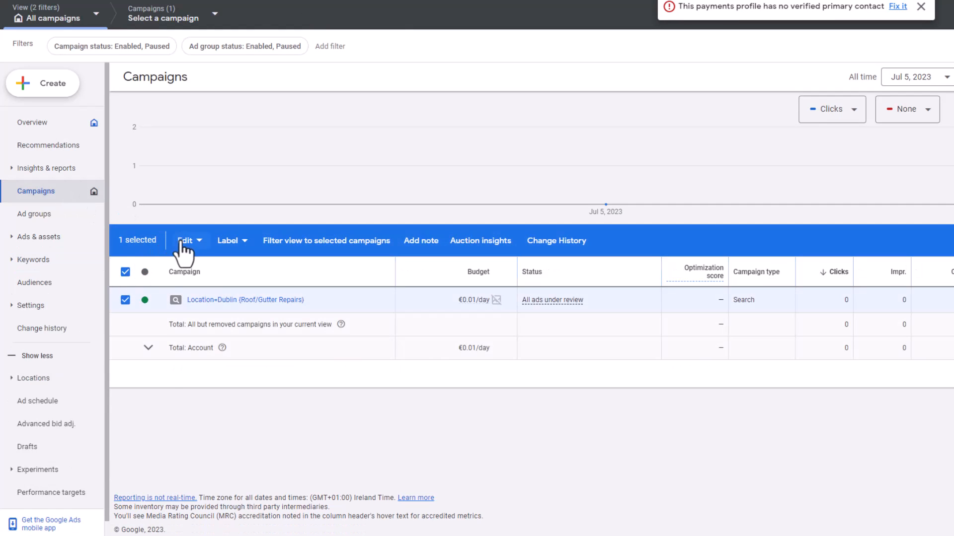
left_click(184, 241)
left_click(110, 75)
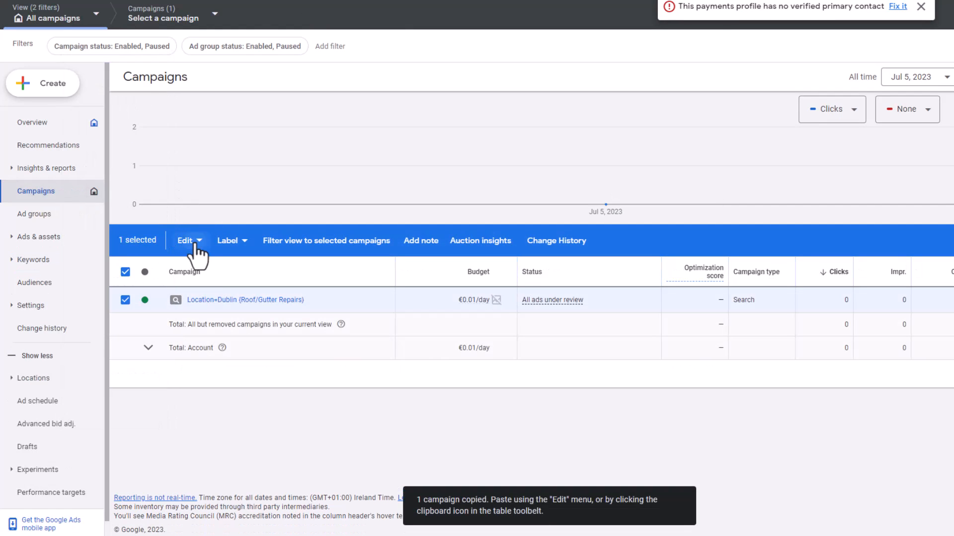
Paste the copied campaign into the account and rename the copy "Location=Cork {Roof/Gutter Repairs}".
left_click(194, 243)
left_click(114, 128)
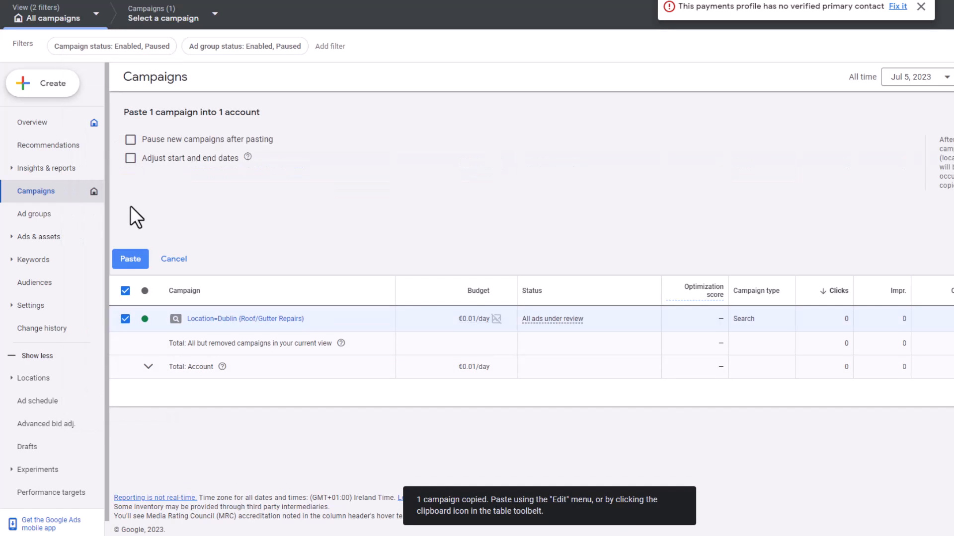
left_click(130, 259)
left_click(325, 300)
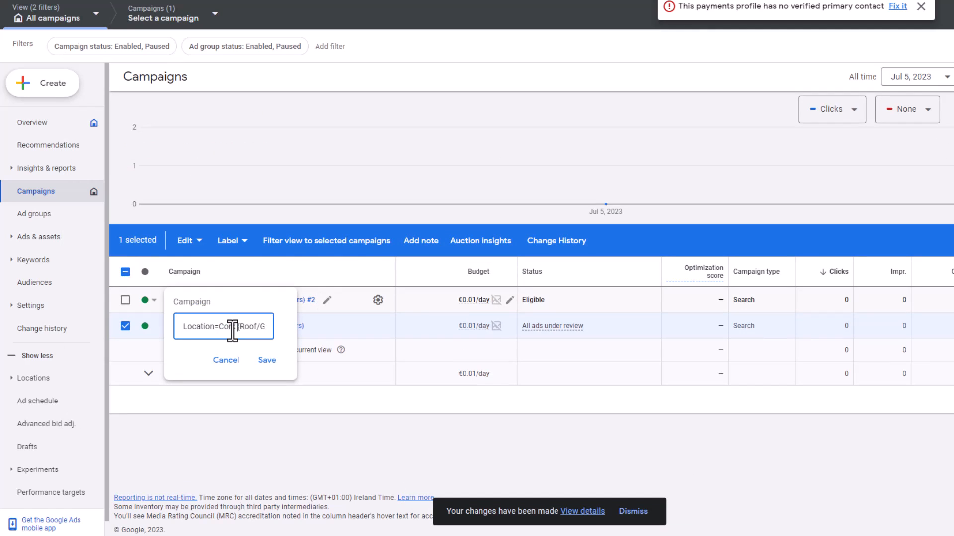
left_click(266, 360)
In the Cork campaign's settings, replace the targeted location with Cork, County Cork, Ireland (city) and save it.
left_click(238, 301)
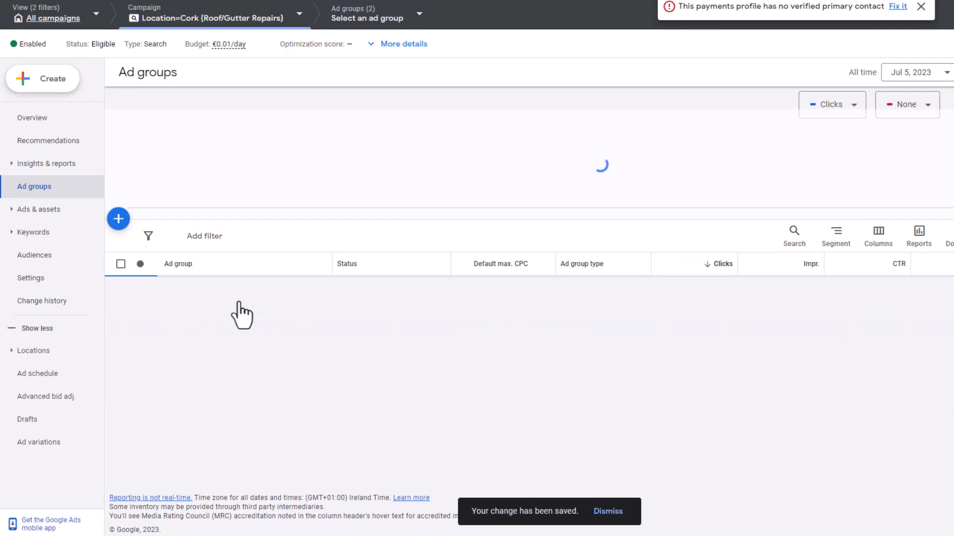
left_click(30, 281)
left_click(531, 256)
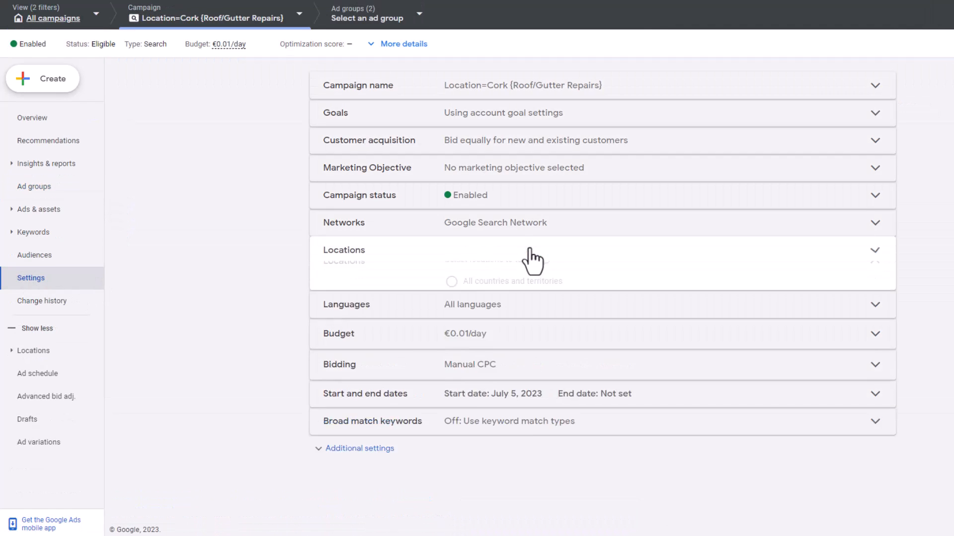
left_click(844, 368)
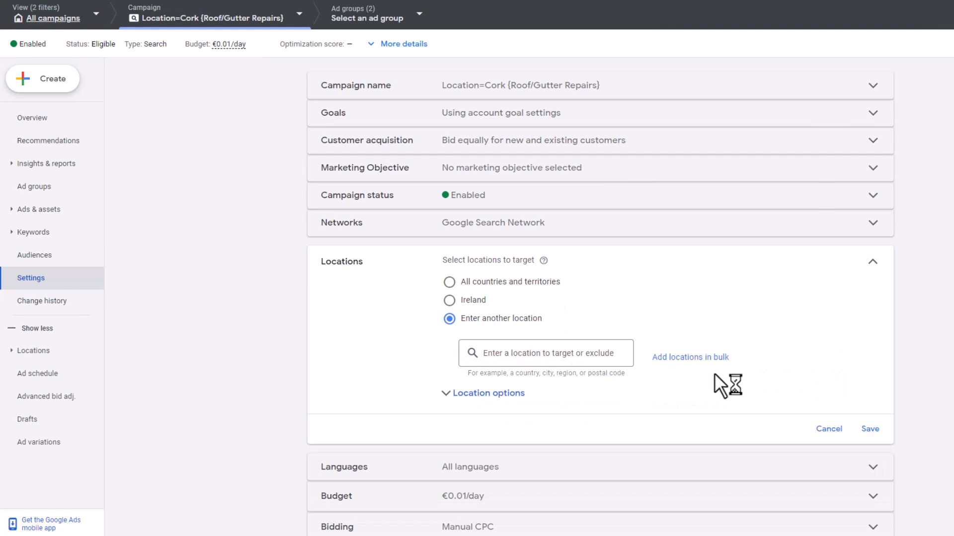
left_click(515, 354)
type("cork")
left_click(721, 140)
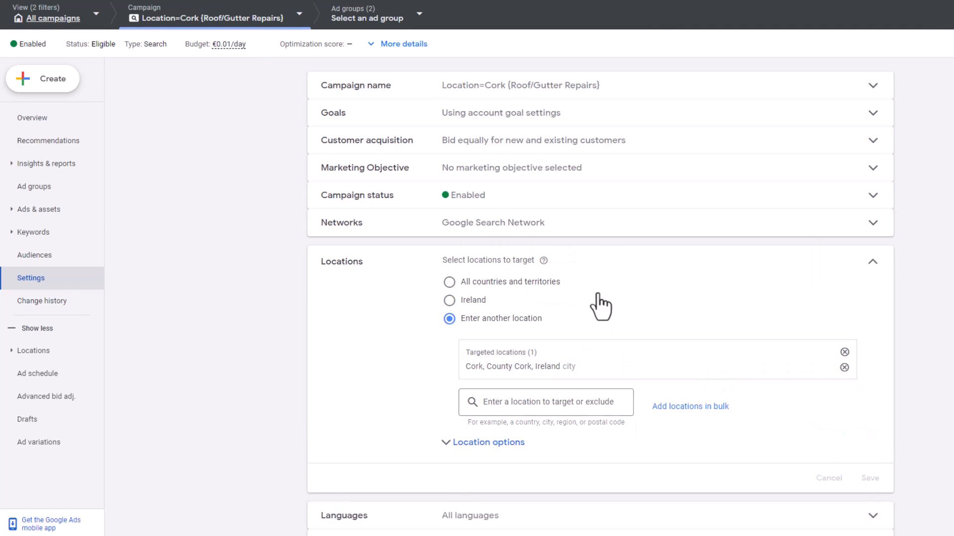
Show the Cork campaign's search keywords and widen the Keyword column.
left_click(34, 233)
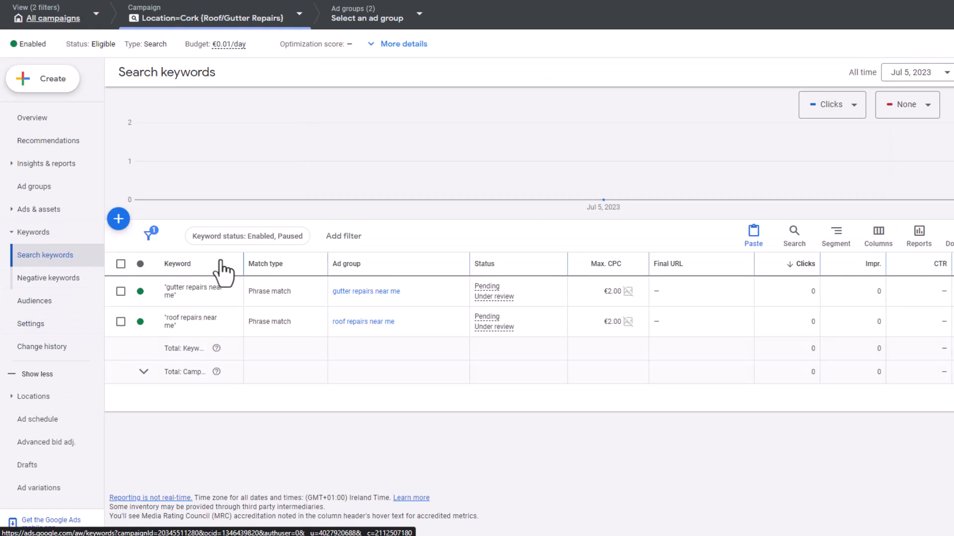
left_click_drag(243, 263, 278, 264)
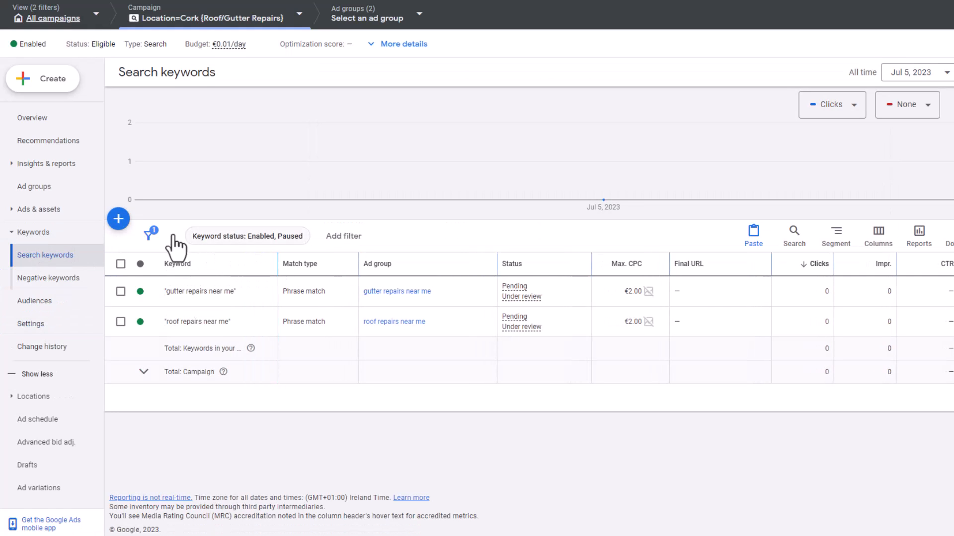
In the Cork campaign's gutter repairs ad, change the display path to "cork" and the first headline to "Cork Gutter Repairs", and save it.
left_click(44, 210)
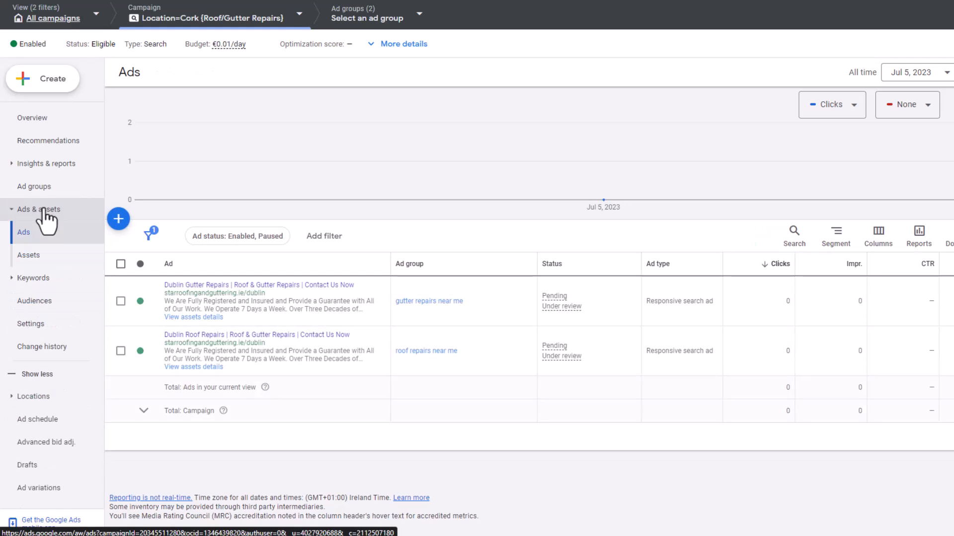
left_click(385, 304)
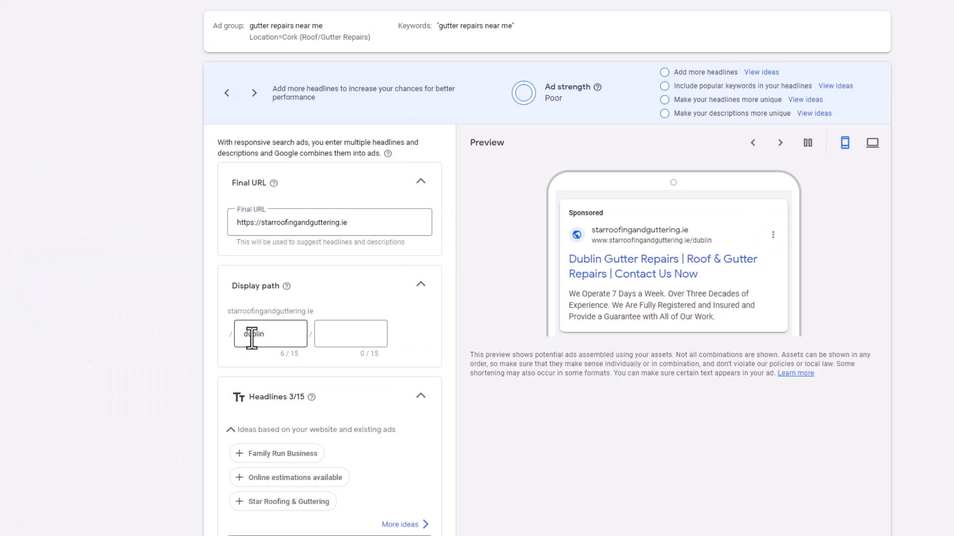
double_click(252, 334)
type("cork")
scroll(252, 334, "down", 5)
double_click(251, 321)
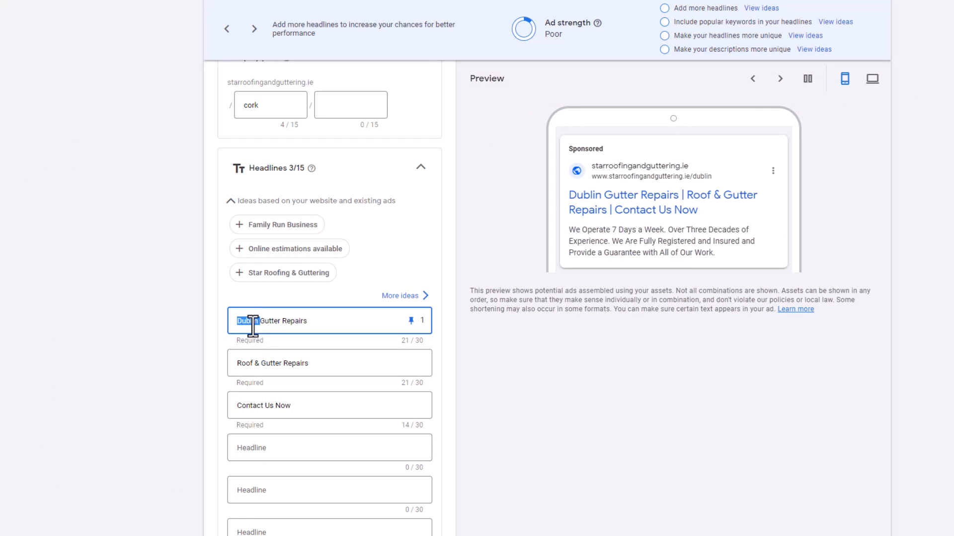
type("Cork")
scroll(246, 378, "down", 10)
left_click(226, 488)
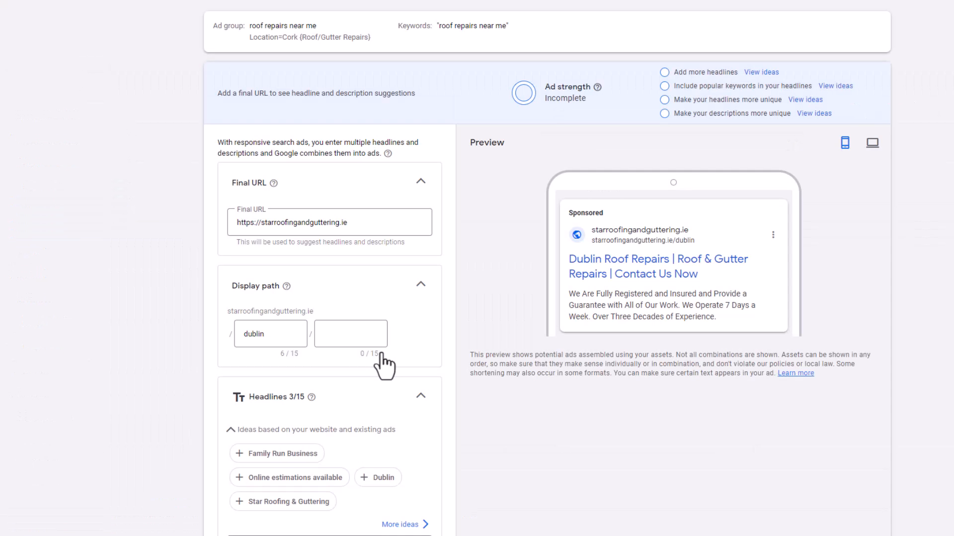
In the Cork campaign's roof repairs ad, change the display path to "cork" and the first headline to "Cork Roof Repairs", and save it.
left_click(251, 334)
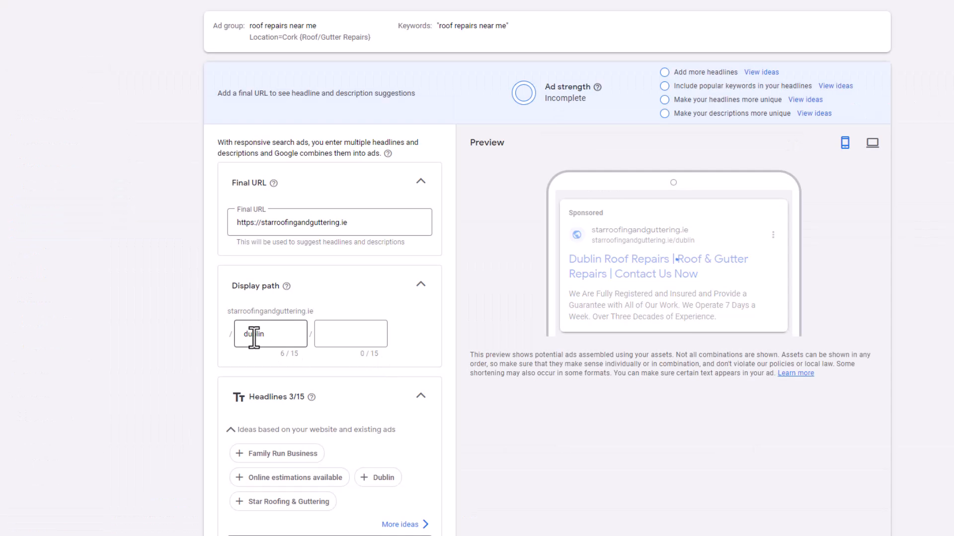
double_click(252, 336)
scroll(253, 334, "down", 7)
left_click(246, 206)
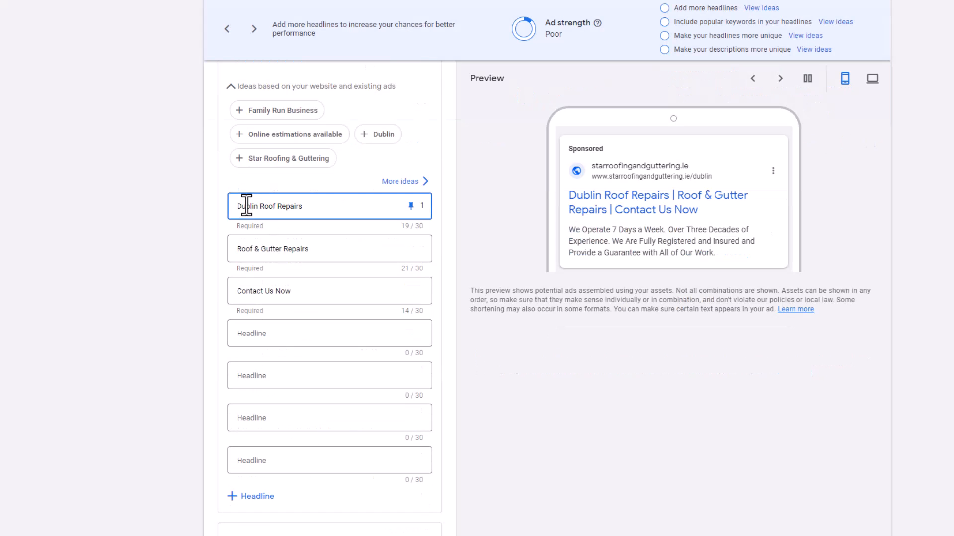
type("Cork")
scroll(245, 211, "down", 10)
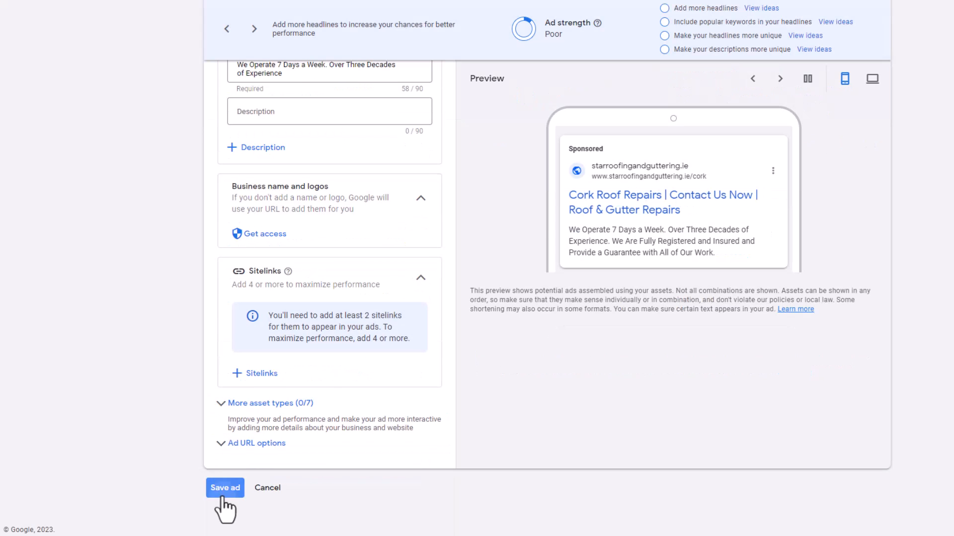
left_click(223, 506)
Return to the list of all campaigns and open the account's shared budgets.
left_click(48, 18)
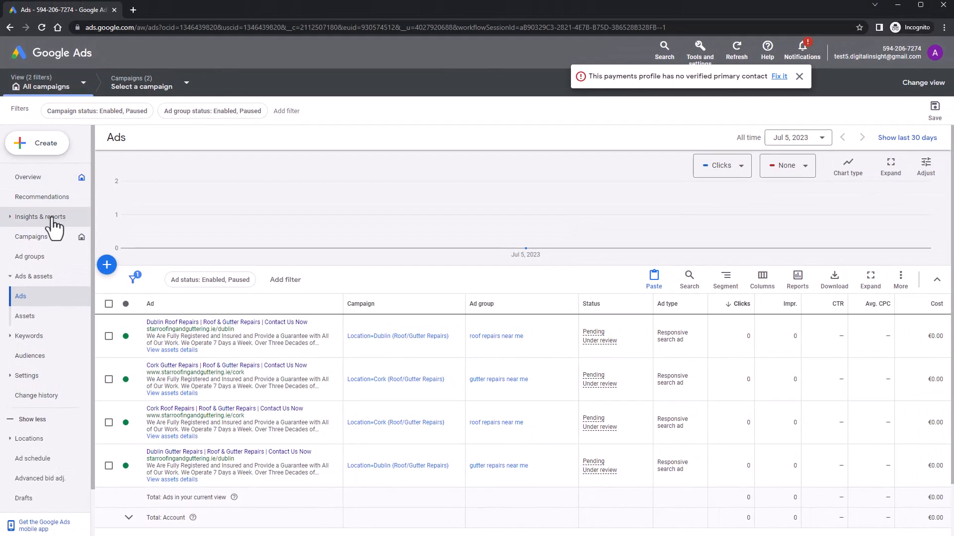
left_click(48, 237)
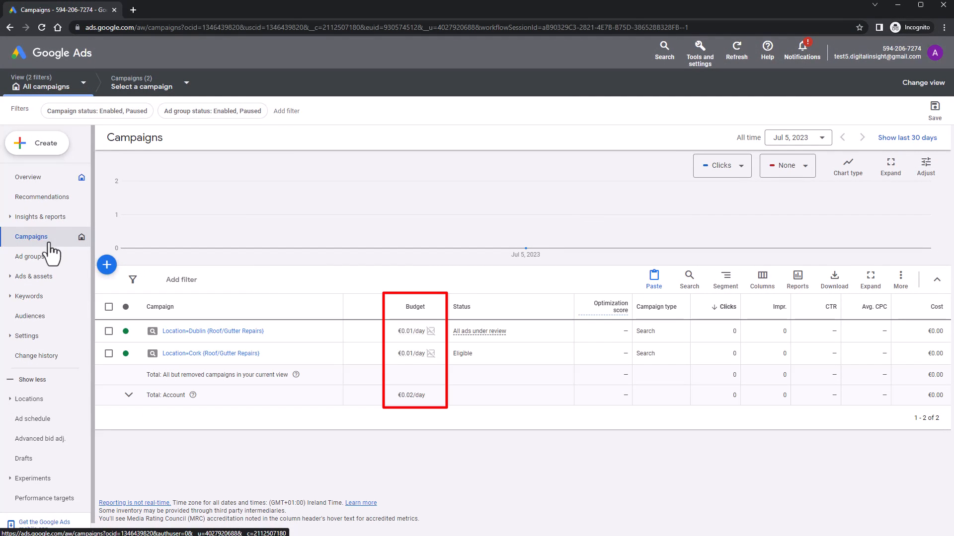
left_click(699, 49)
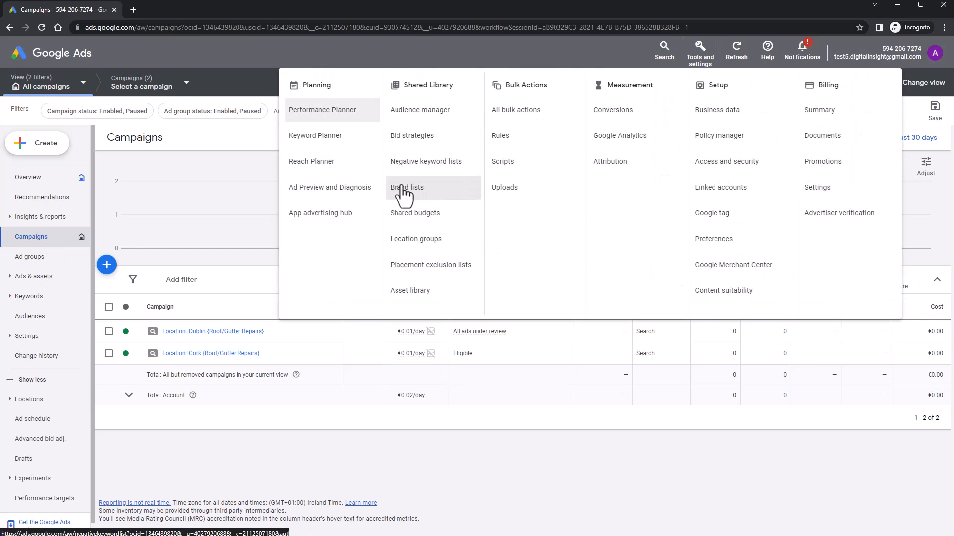
left_click(405, 213)
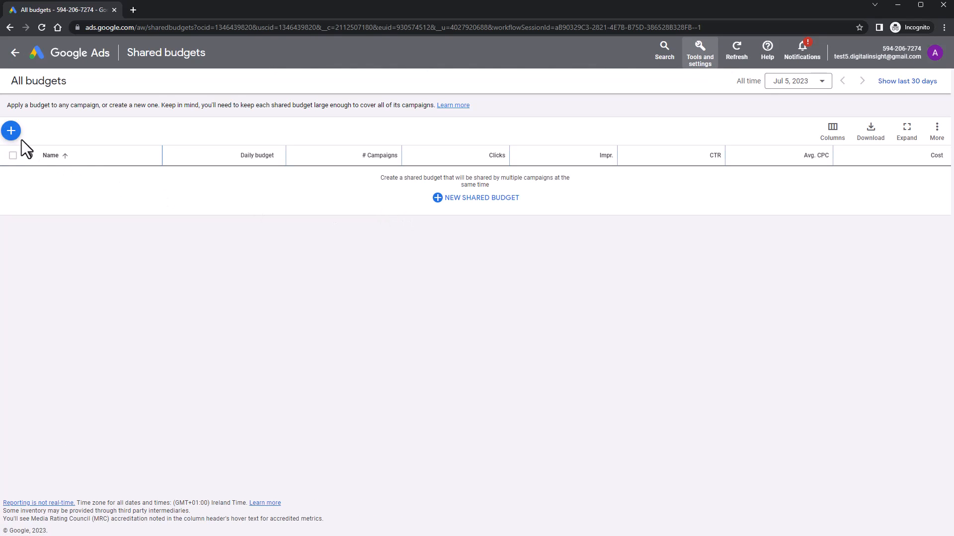
Create a shared budget named "€10/day Shared" and apply it to both the Cork and Dublin campaigns.
left_click(11, 131)
left_click(14, 134)
type("€10")
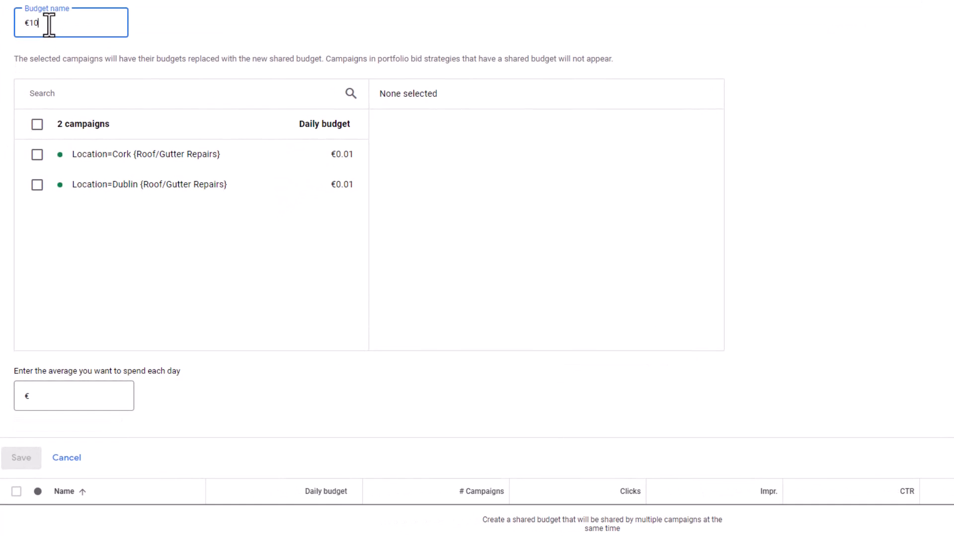
type("/day Shared")
left_click(37, 125)
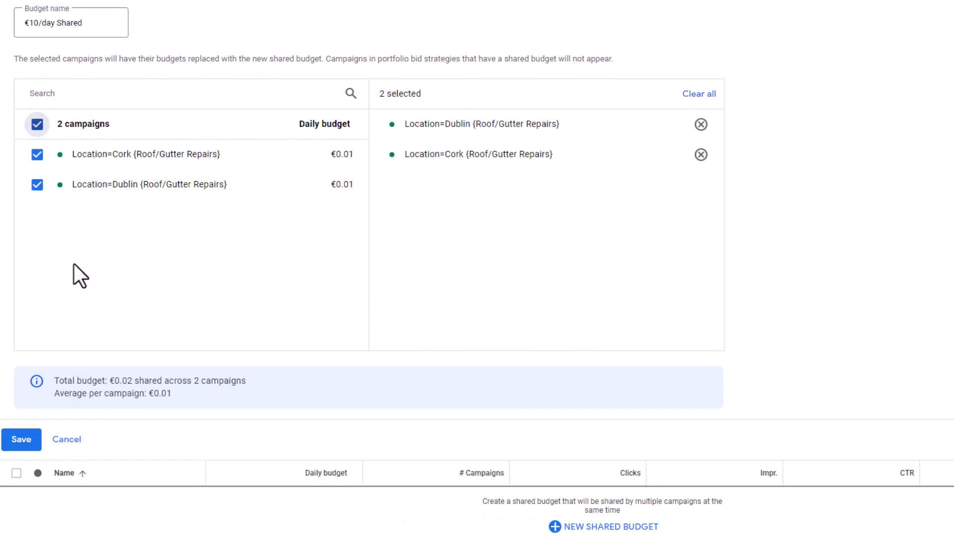
left_click(25, 440)
Set the shared budget's daily amount to €10.00, confirm the large increase and return to the campaigns list.
left_click(355, 80)
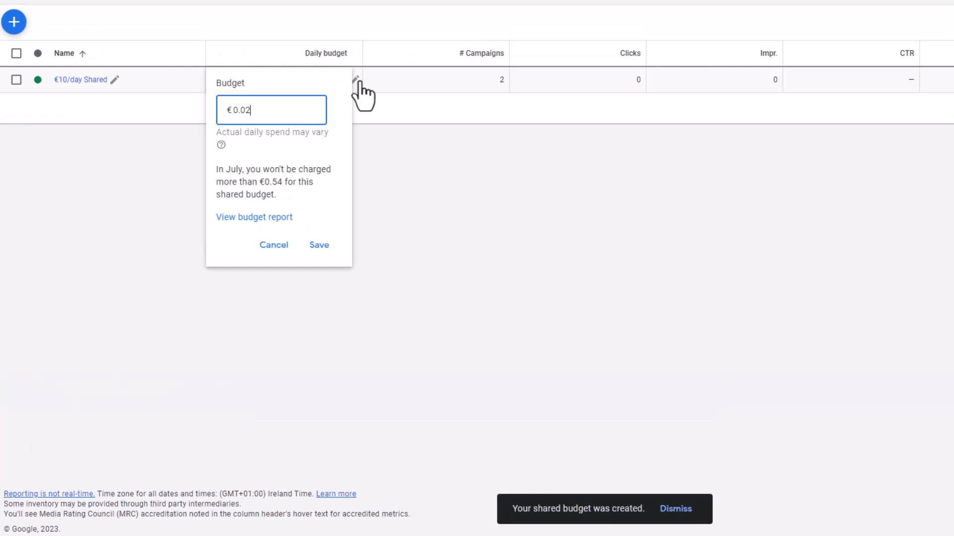
type("10.00")
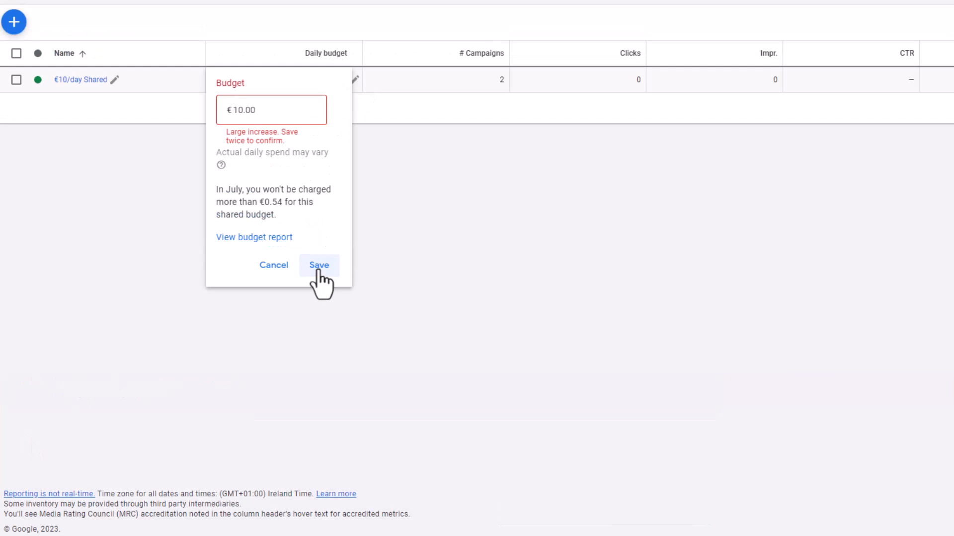
left_click(319, 265)
left_click(319, 265)
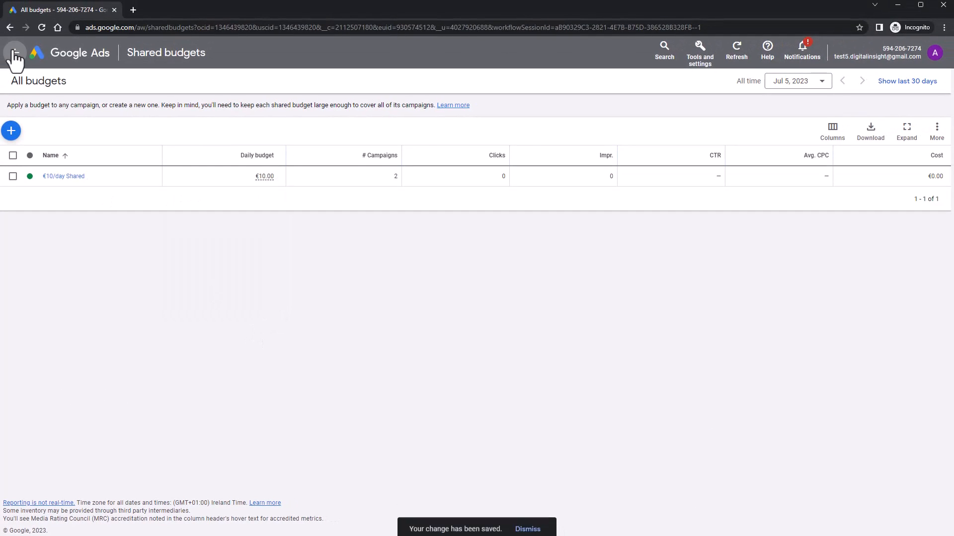
left_click(14, 54)
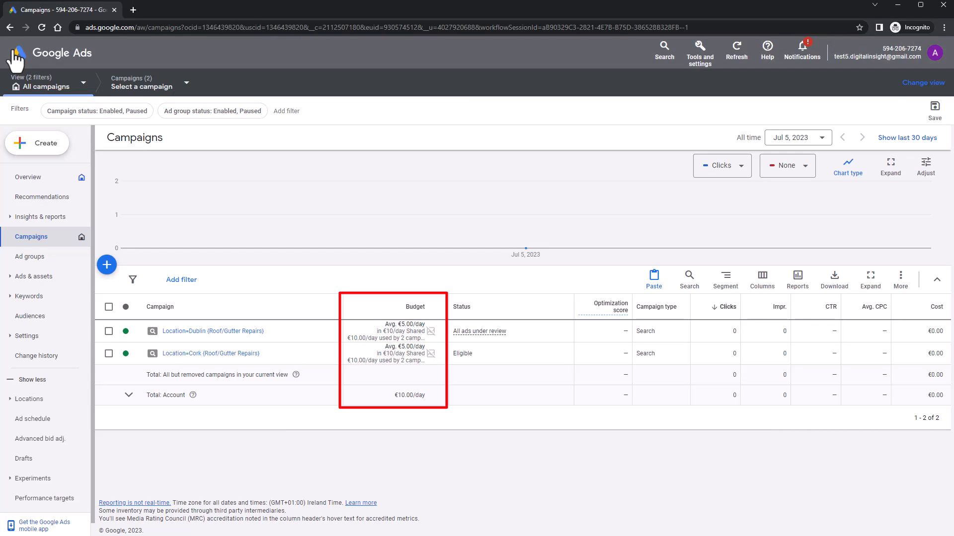
Create the negative keyword list "GLOBAL NEGATIVES" with phrase-match keywords including "job", "jobs", "course", "courses", "video", "videos", "diy" and "tutorial".
left_click(700, 54)
left_click(422, 158)
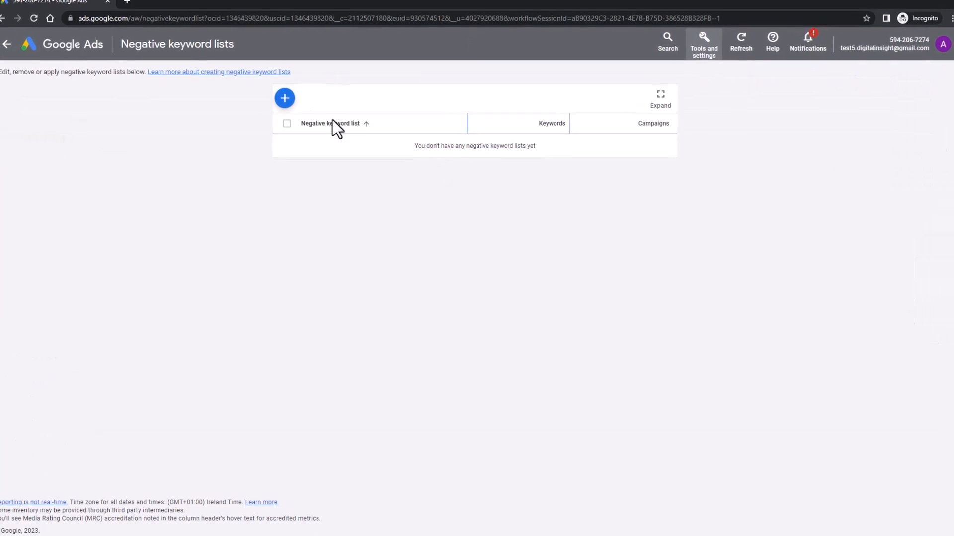
left_click(285, 97)
left_click(296, 118)
type("GLOBAL NEGATIVES")
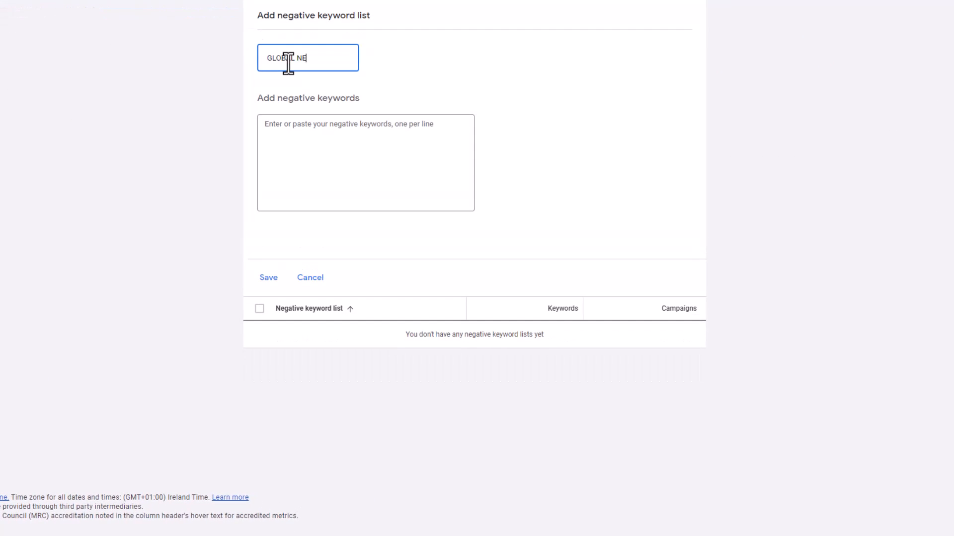
left_click(322, 184)
type("\"tutorial")
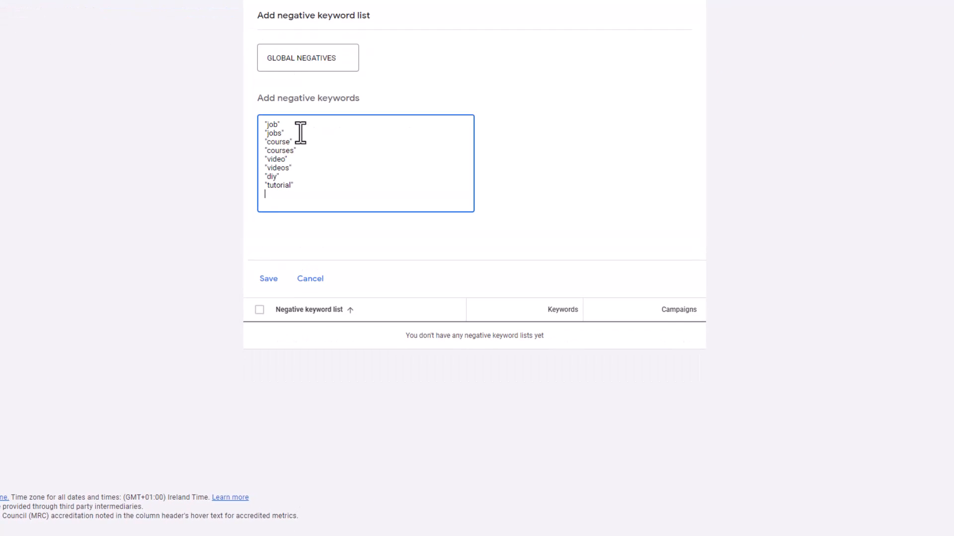
left_click(269, 279)
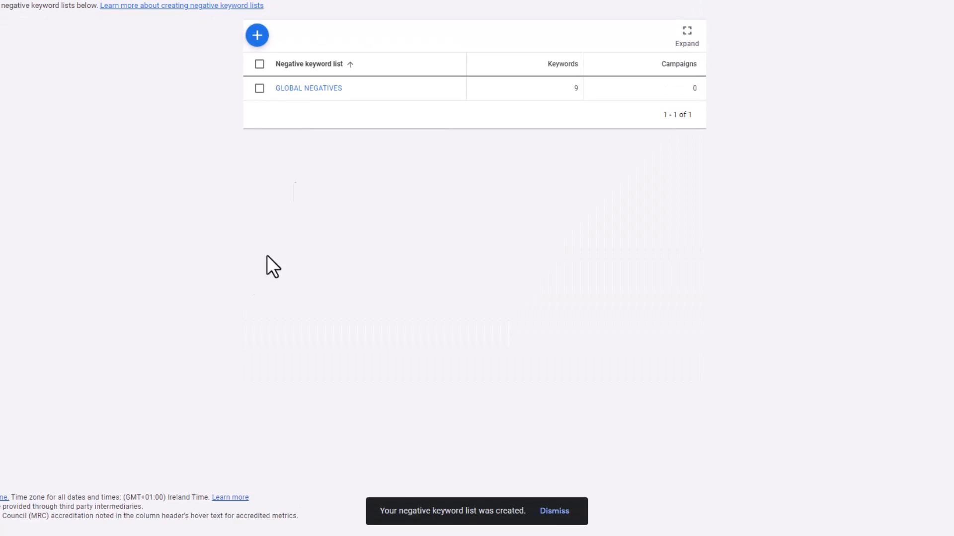
Apply the GLOBAL NEGATIVES list to both the Cork and Dublin campaigns.
left_click(305, 89)
left_click(292, 385)
left_click(286, 191)
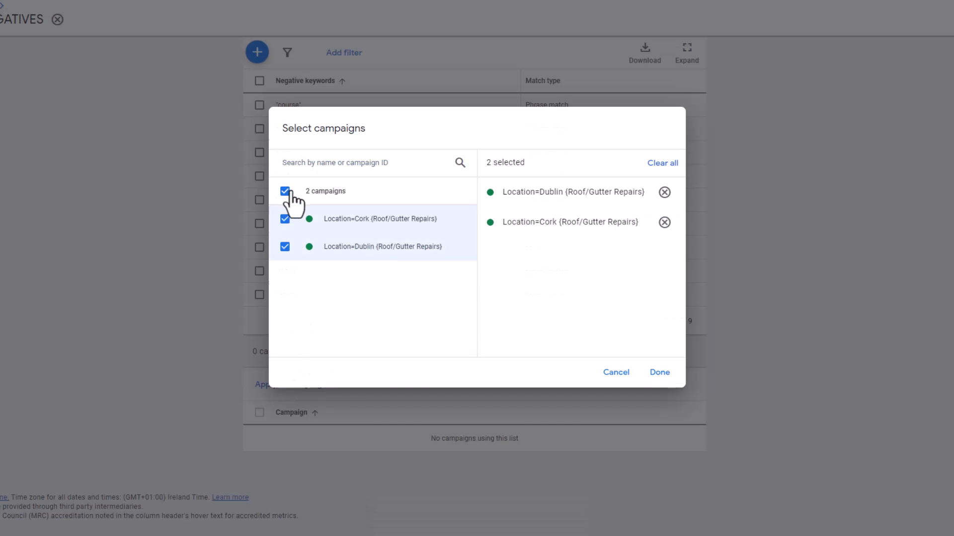
left_click(659, 374)
Leave the negative keyword lists and open the account-wide assets for all campaigns.
left_click(12, 56)
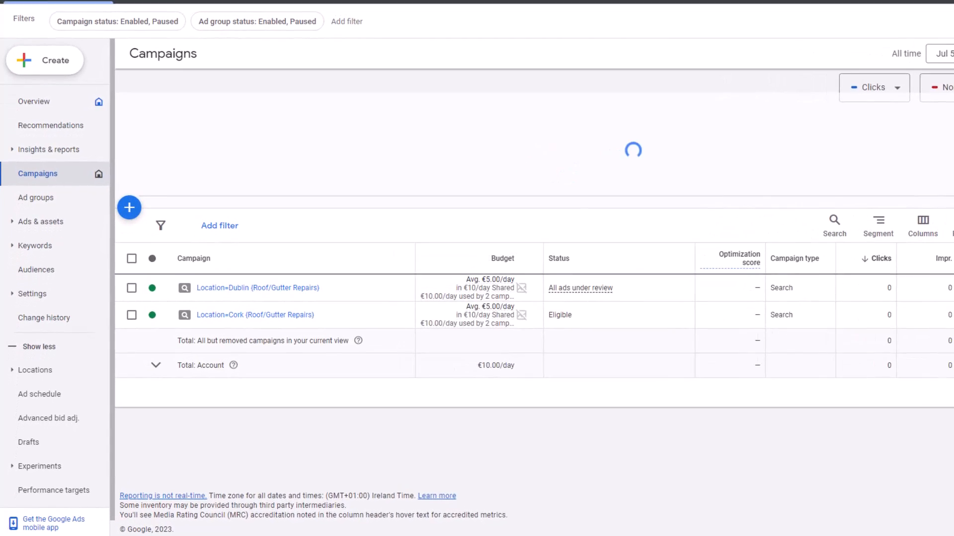
left_click(30, 212)
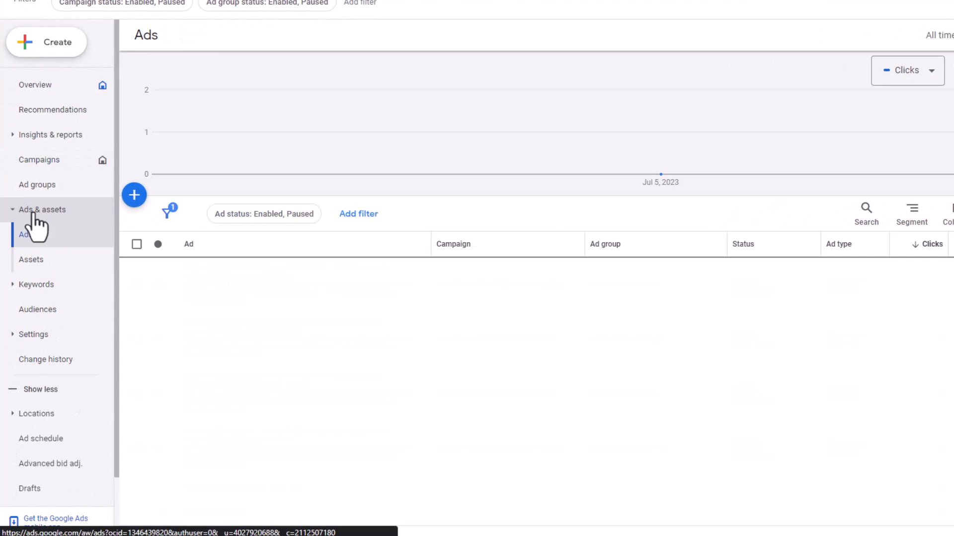
left_click(48, 258)
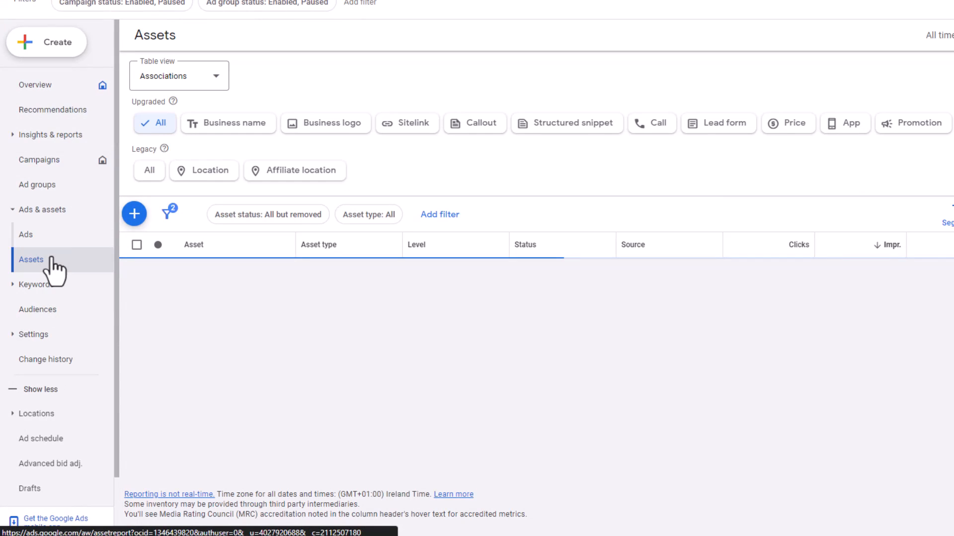